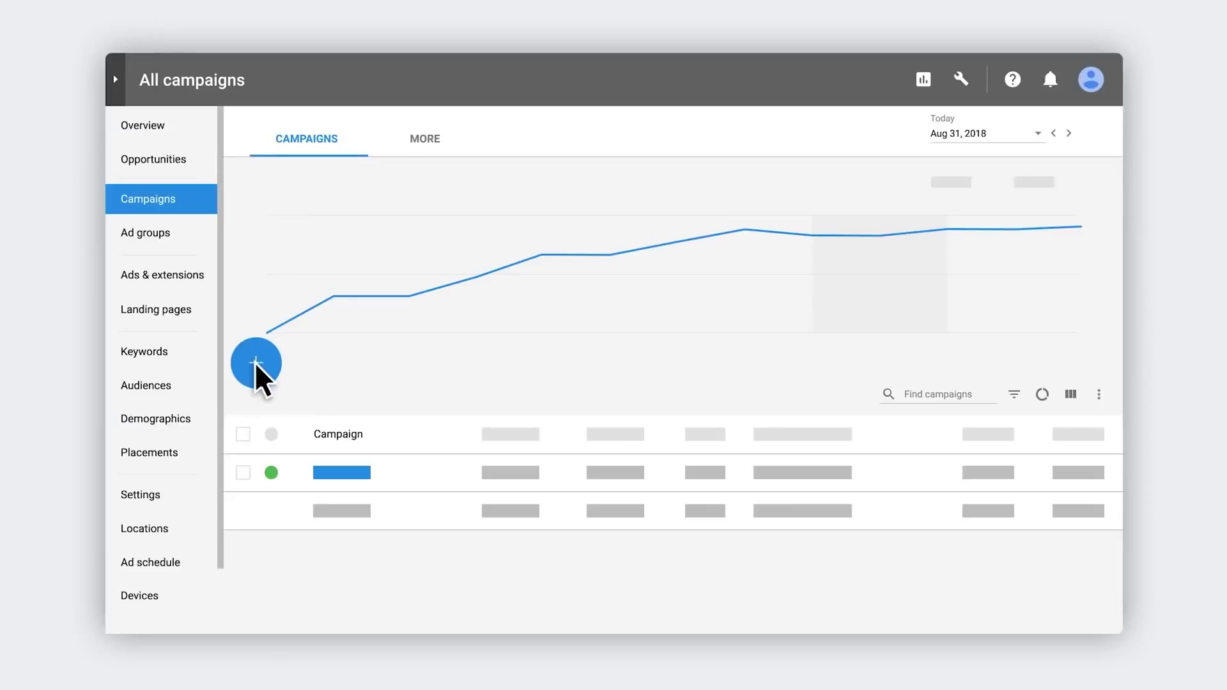
left_click(255, 363)
left_click(589, 351)
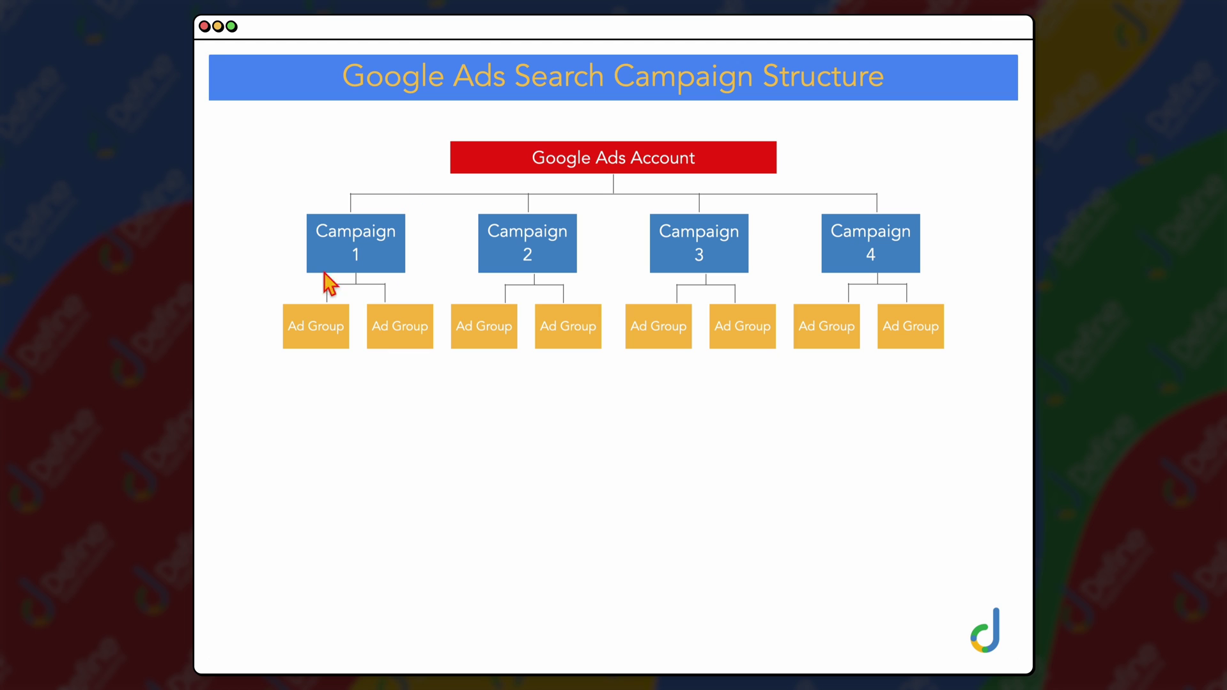
left_click(343, 333)
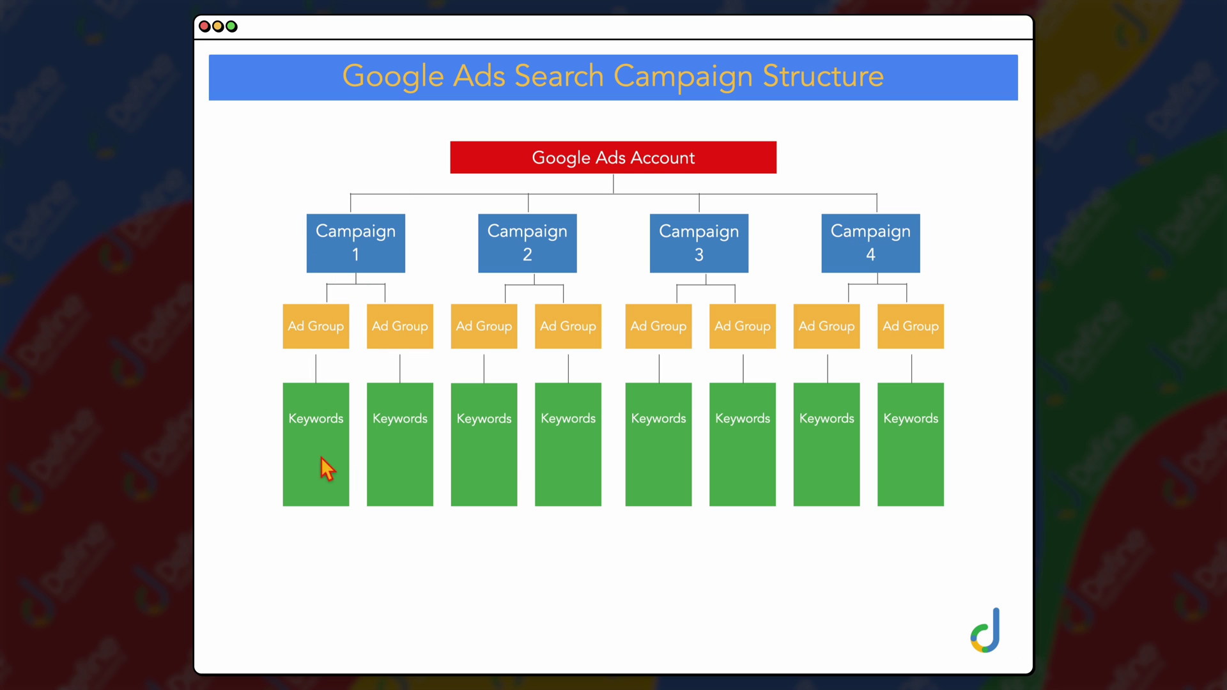
left_click(345, 541)
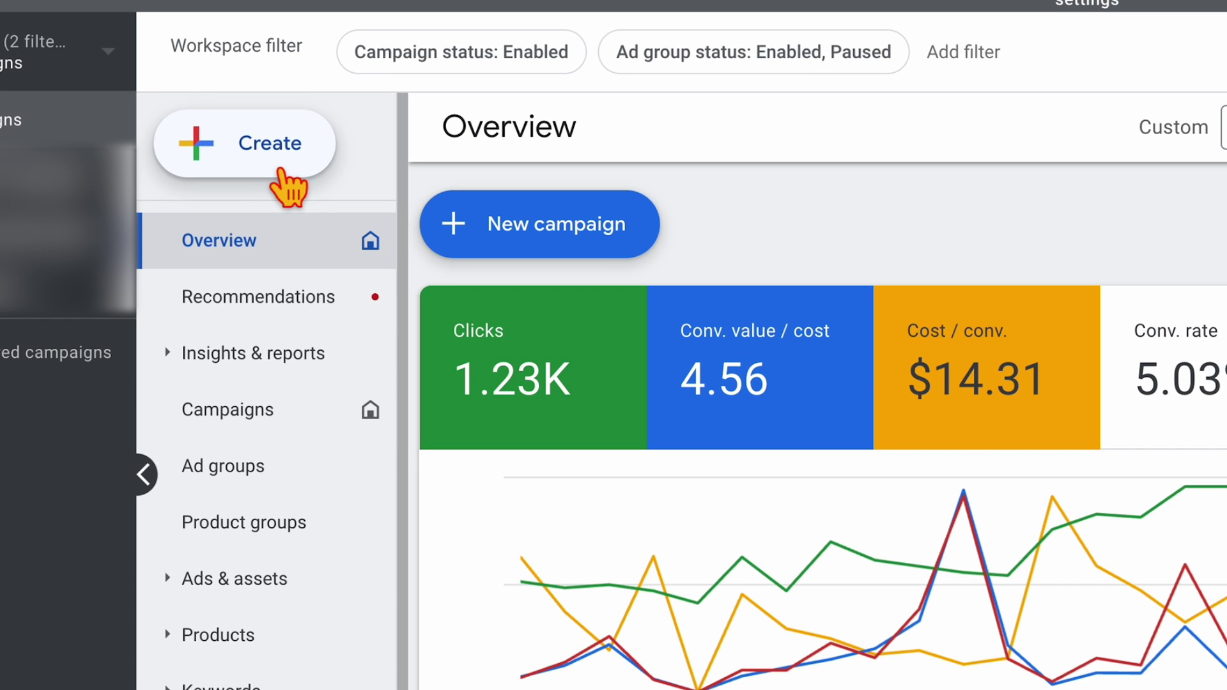
- Start a new campaign with the Leads objective and continue with the listed conversion goals
left_click(316, 201)
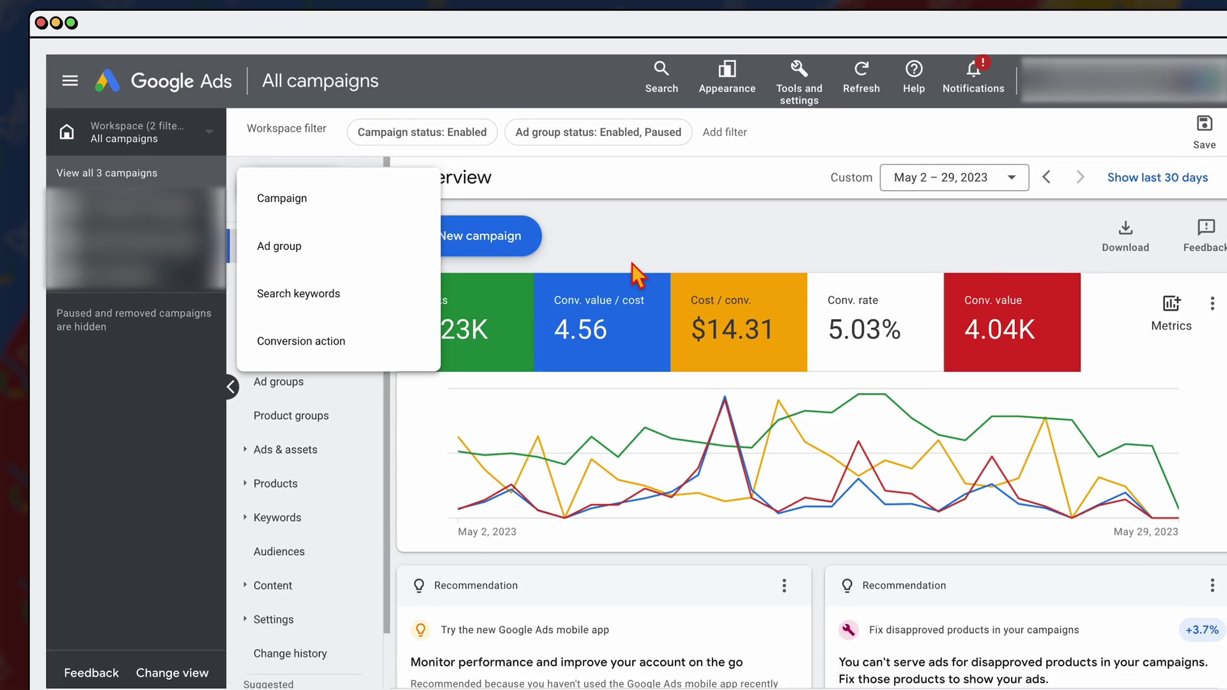
key("Escape")
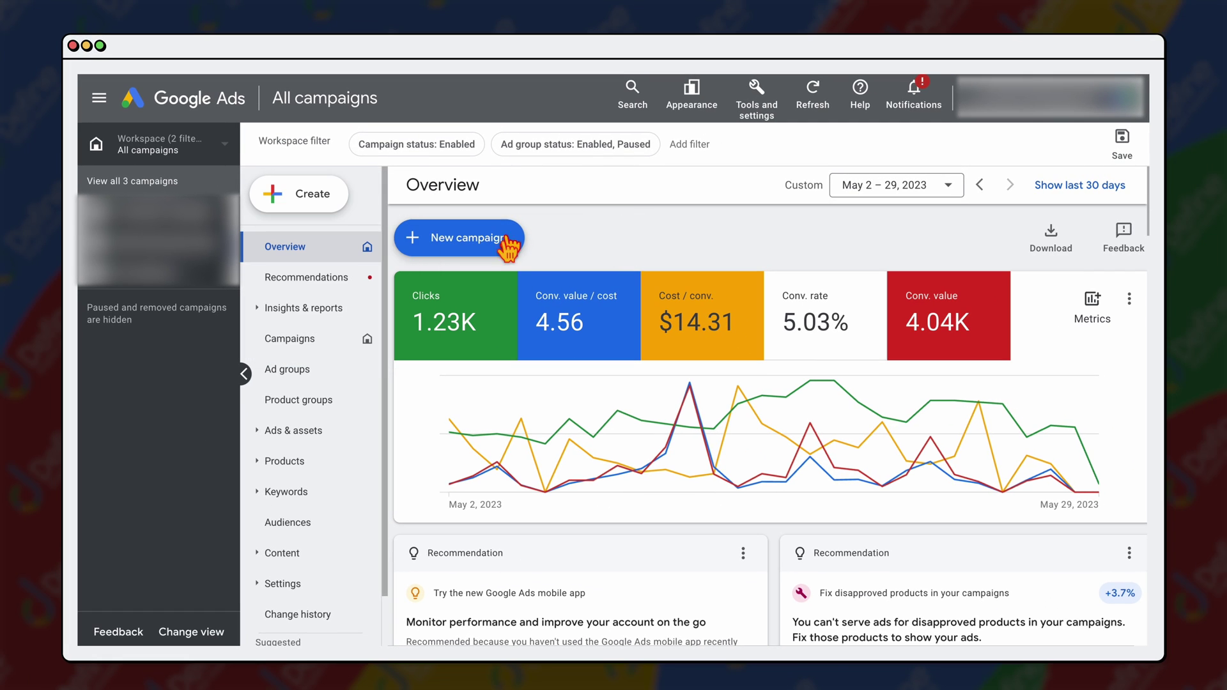
left_click(449, 246)
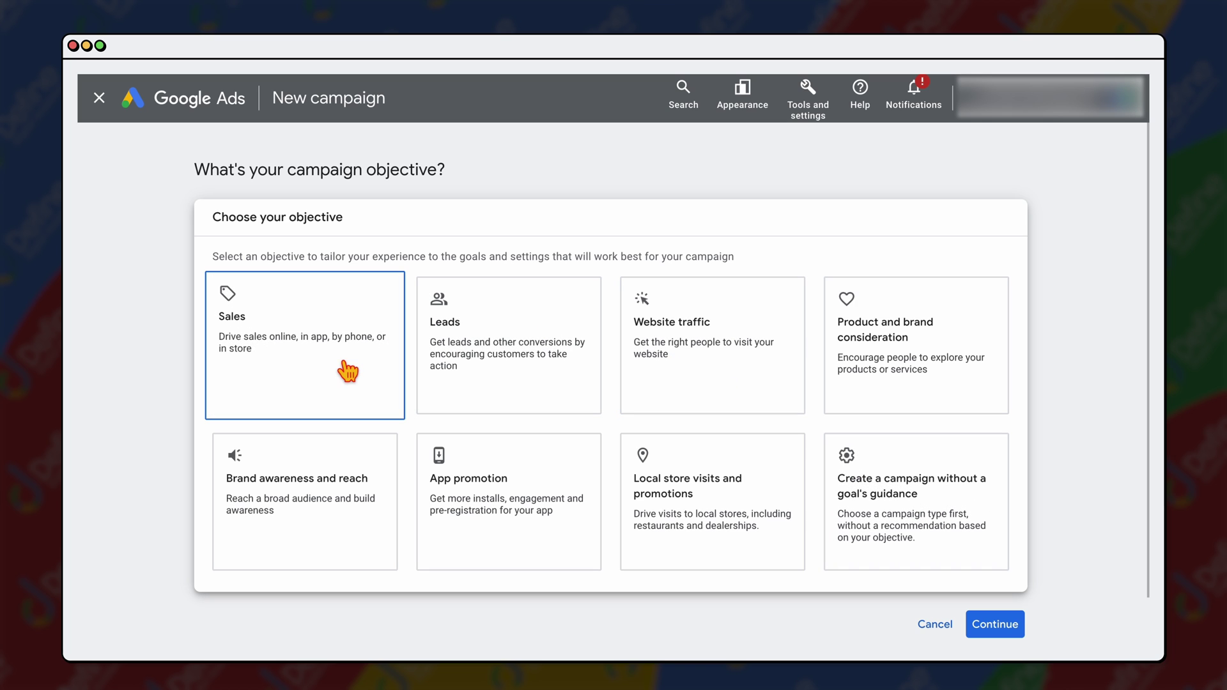
scroll(501, 379, "down", 1)
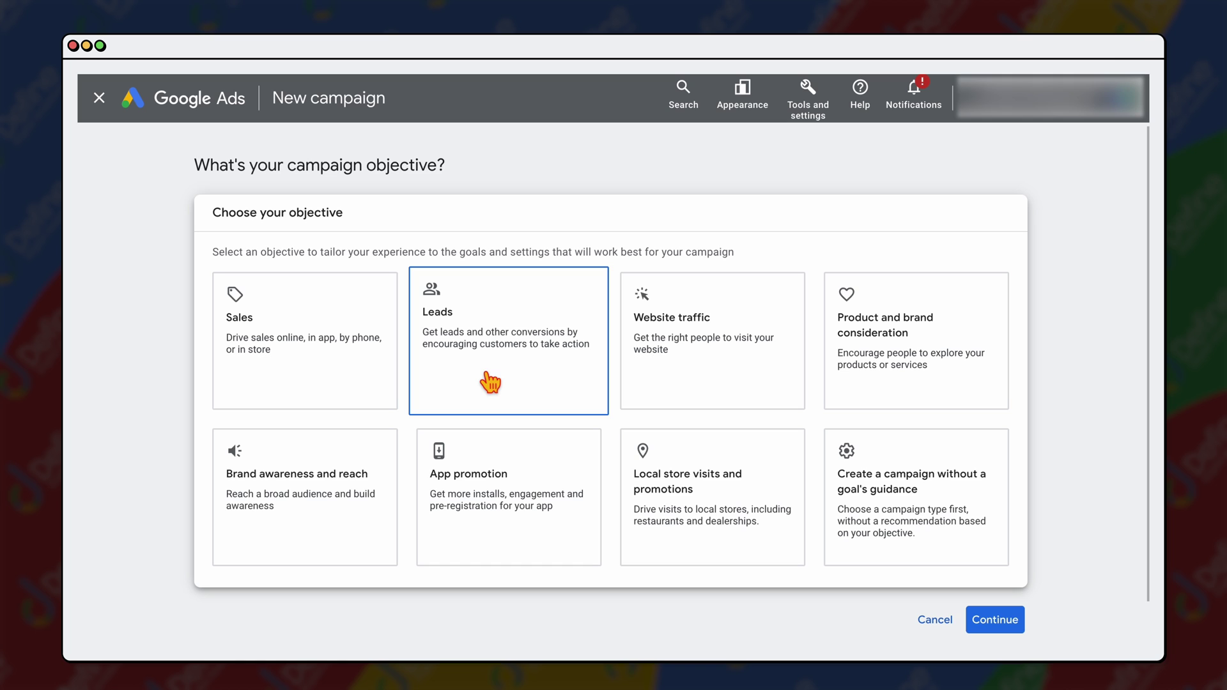
left_click(490, 382)
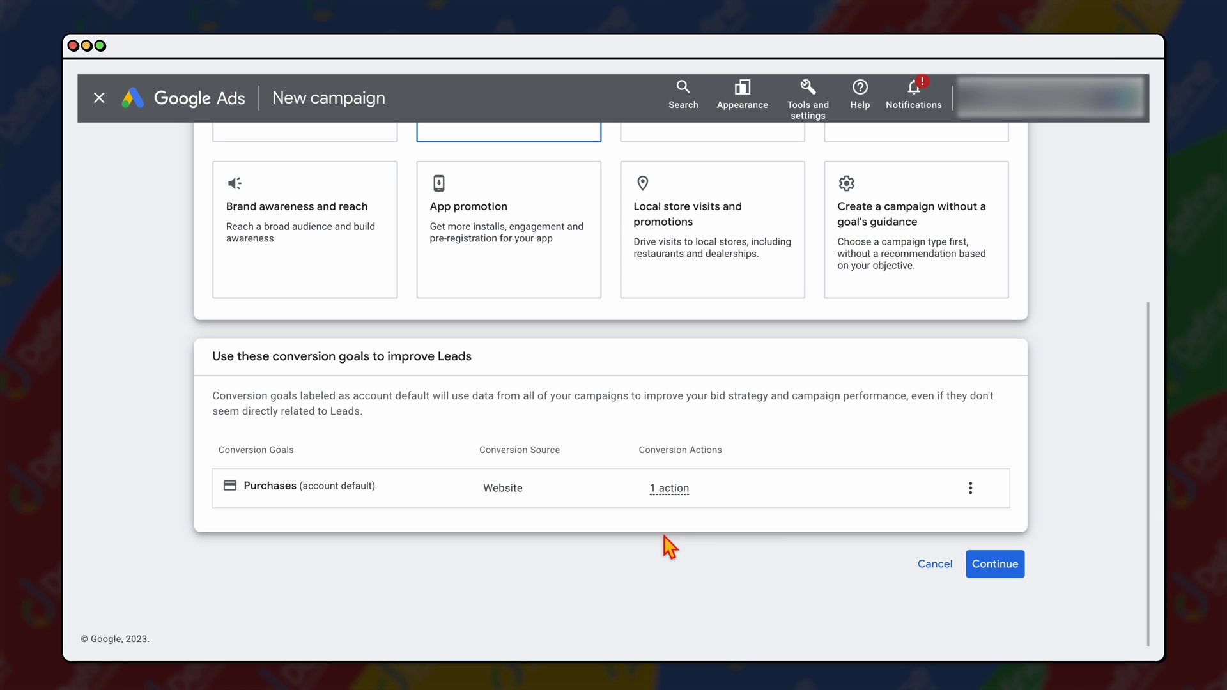
left_click(995, 564)
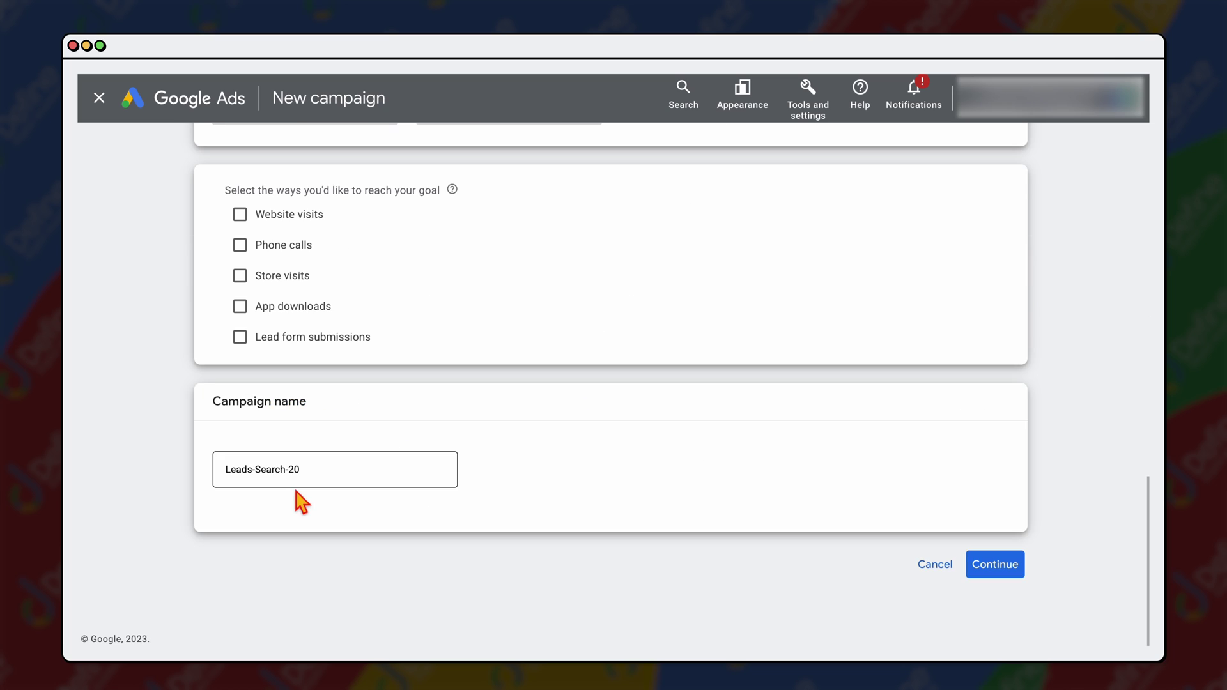
- Name the campaign "1 Bedroom Villas" and continue to the bidding settings
left_click(295, 471)
key("super+a")
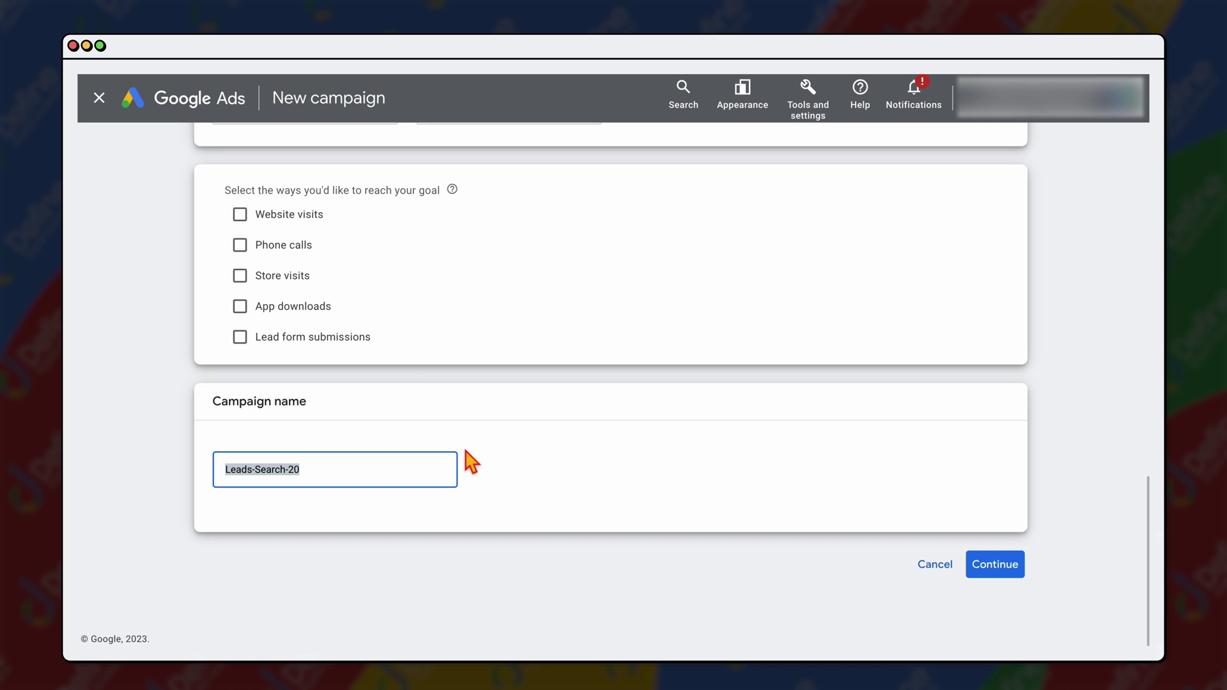
type("1 Bedroom Villas")
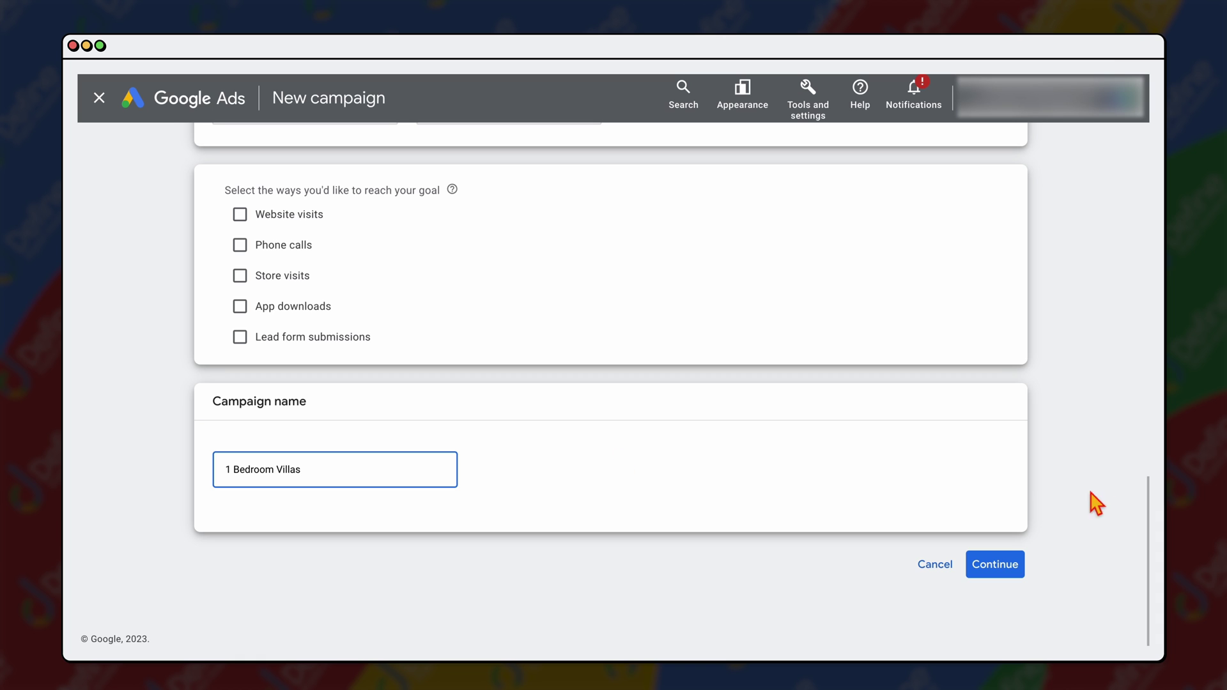
left_click(996, 577)
- Leave the optional target cost per action off and set the bidding focus to Clicks
left_click(303, 317)
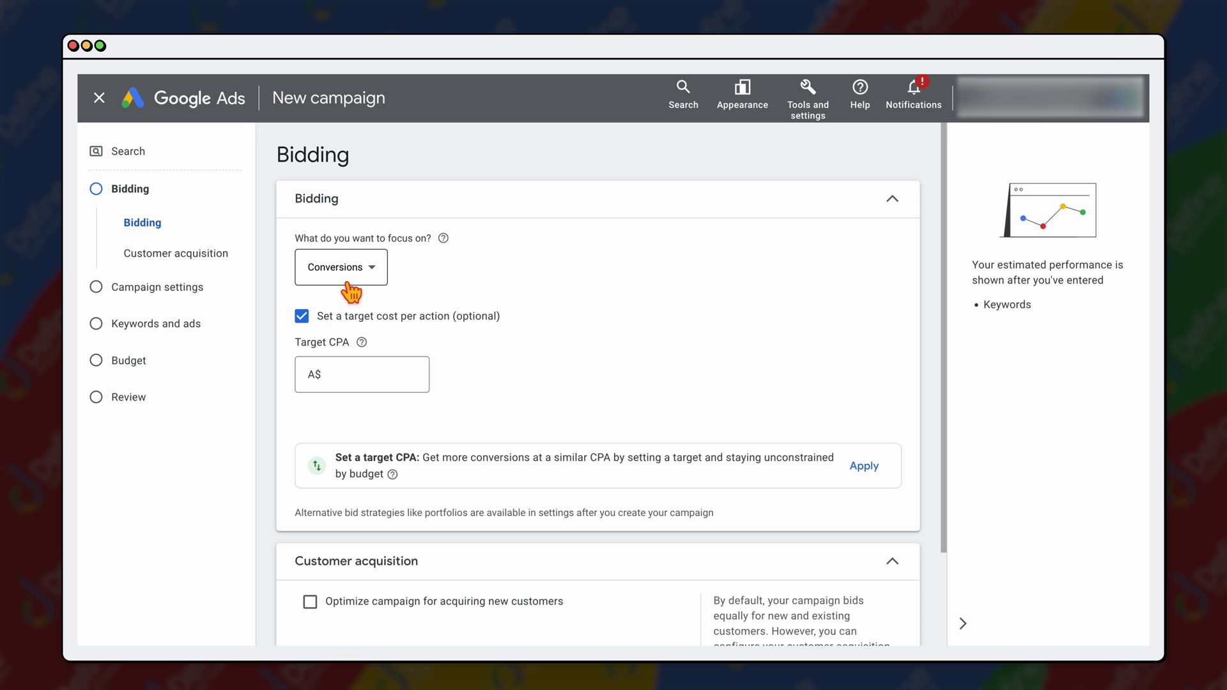
left_click(307, 318)
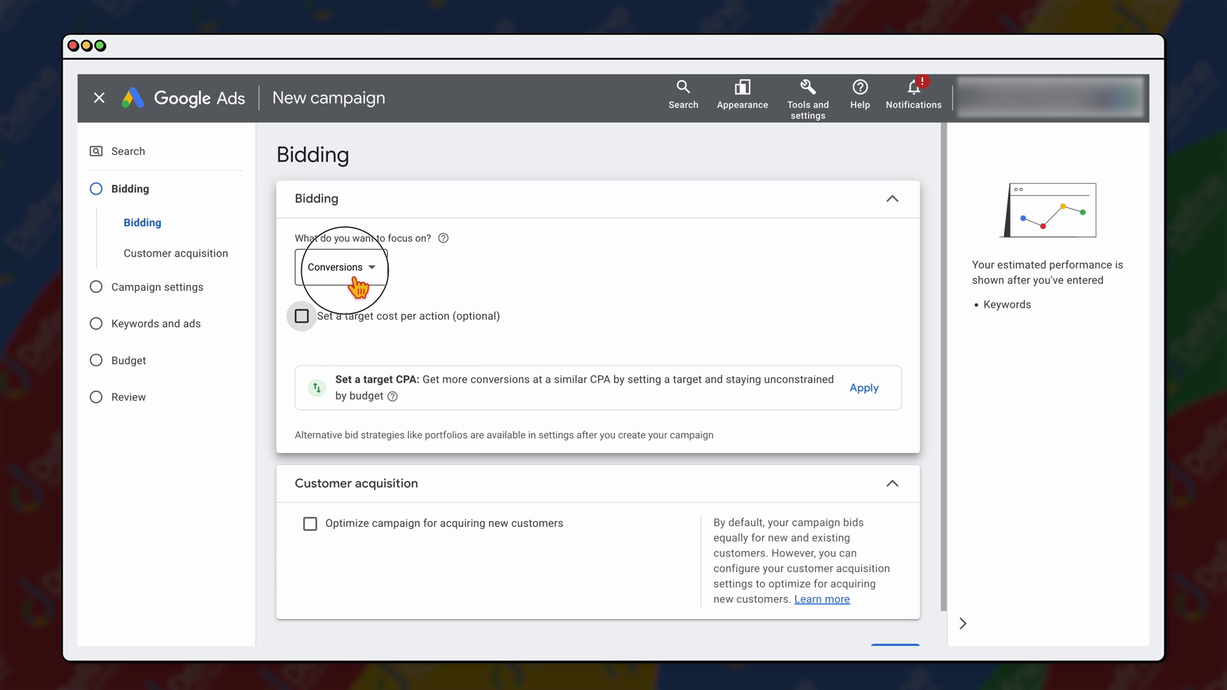
left_click(338, 267)
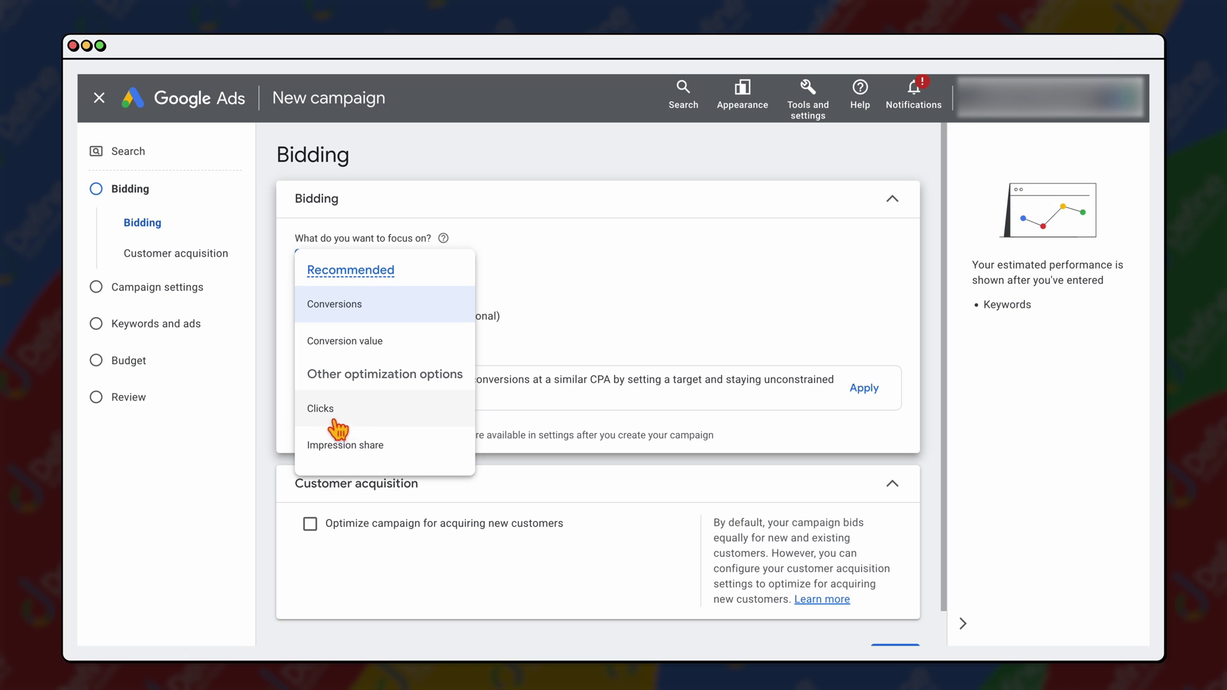
left_click(323, 412)
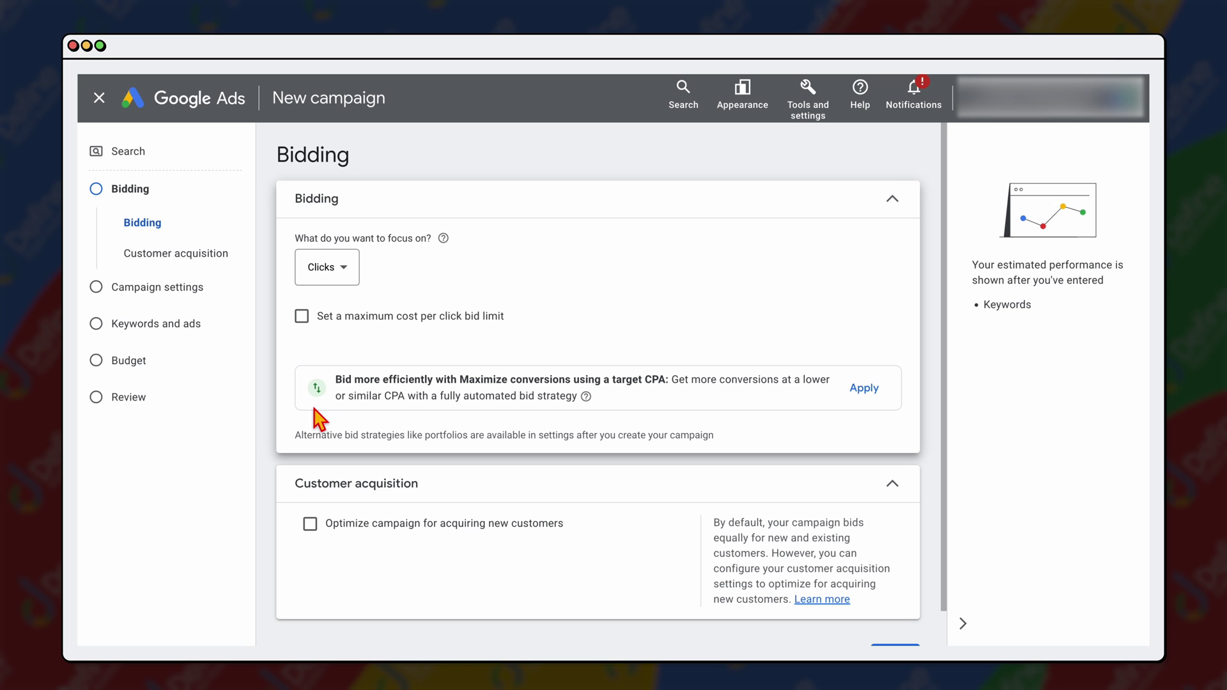
- Try optimizing the campaign for acquiring new customers with the option to bid only for new customers, and turn the optimization off again
scroll(345, 440, "down", 1)
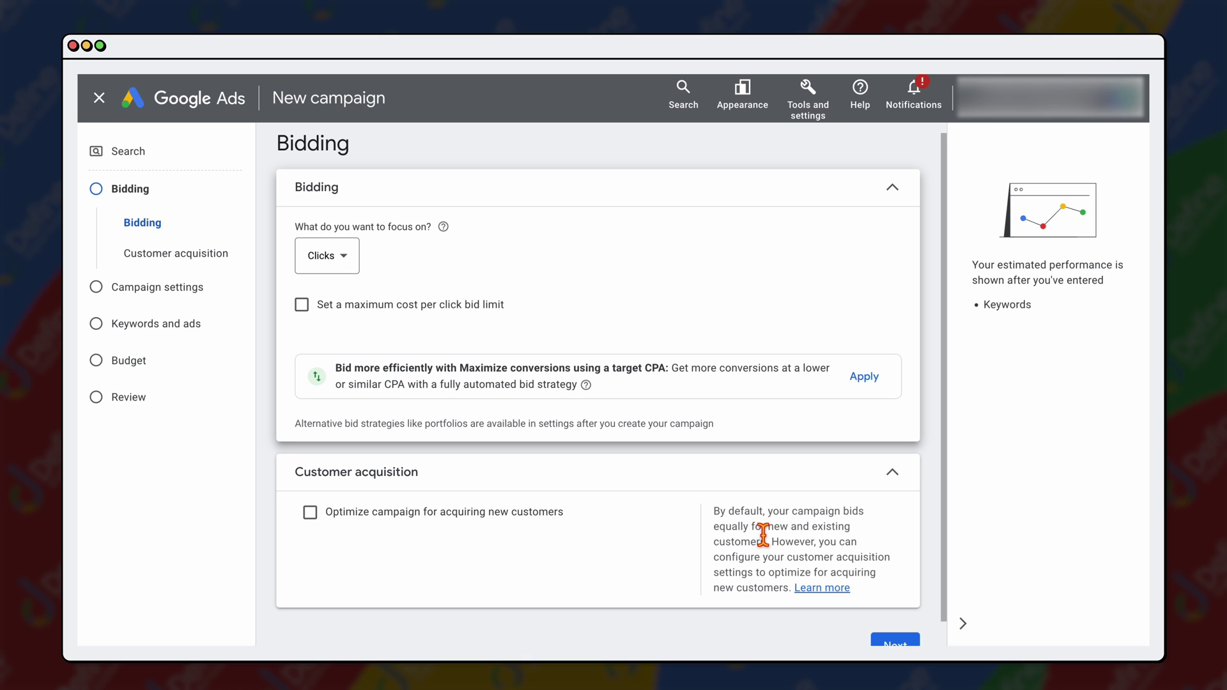
mouse_move(769, 512)
left_mouse_down()
mouse_move(775, 538)
mouse_move(758, 533)
left_mouse_up()
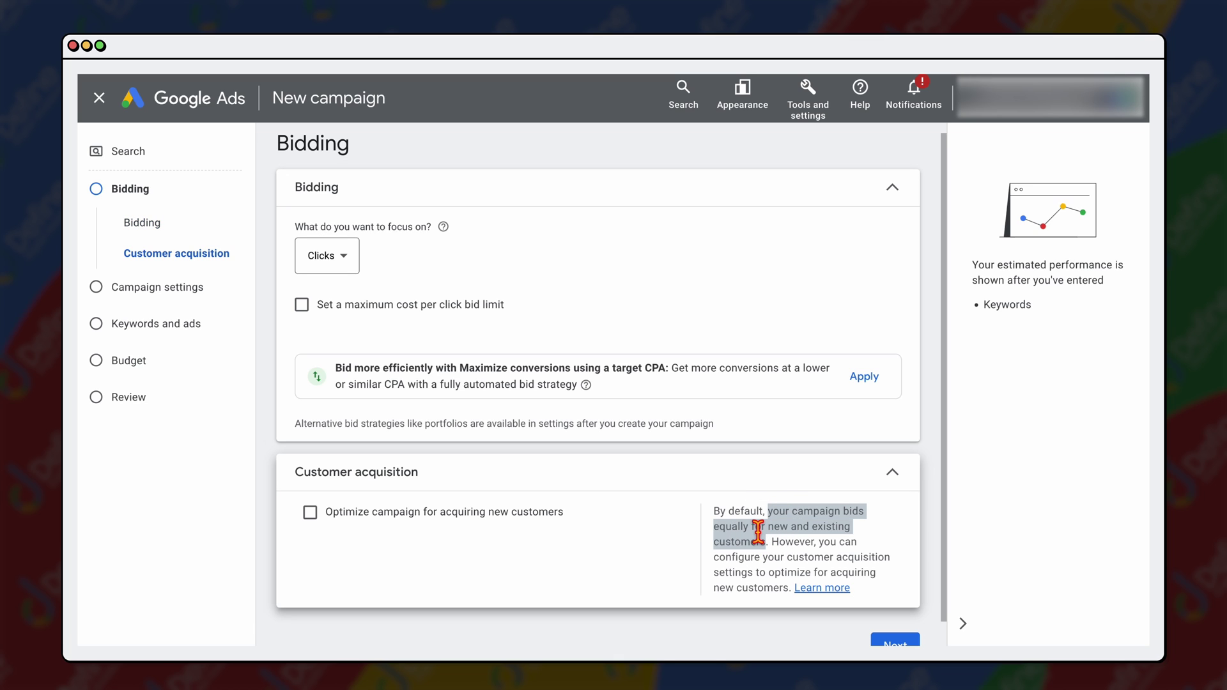
left_click(309, 513)
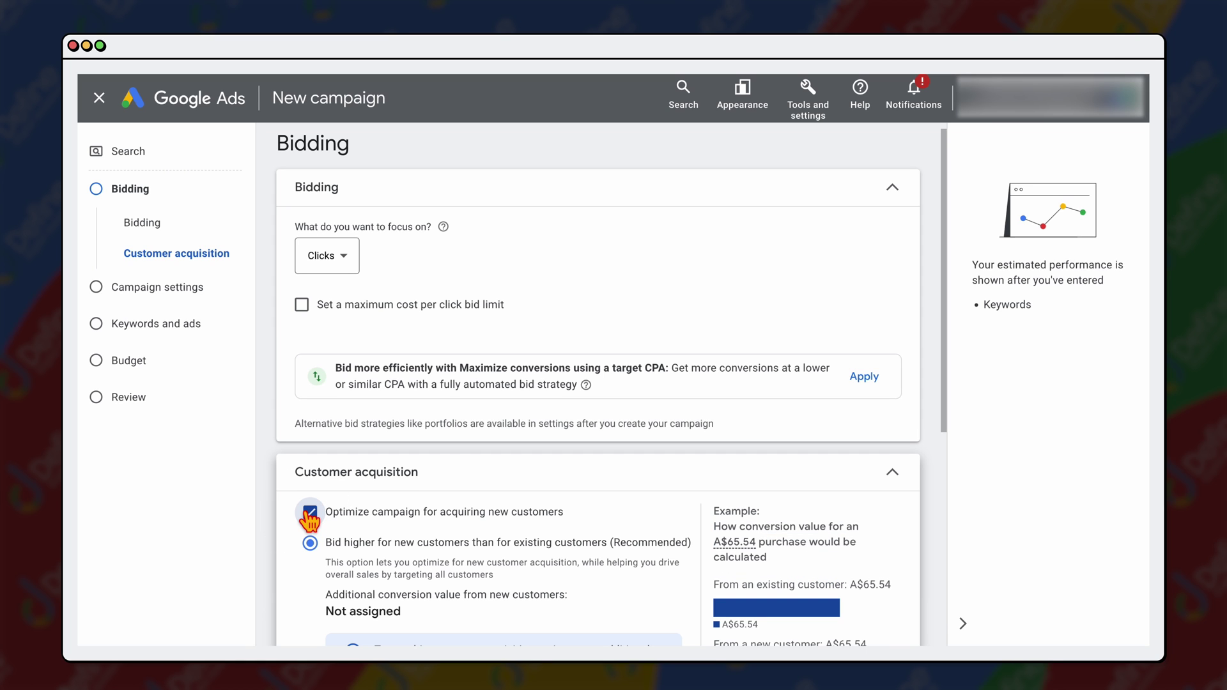
scroll(350, 530, "down", 2)
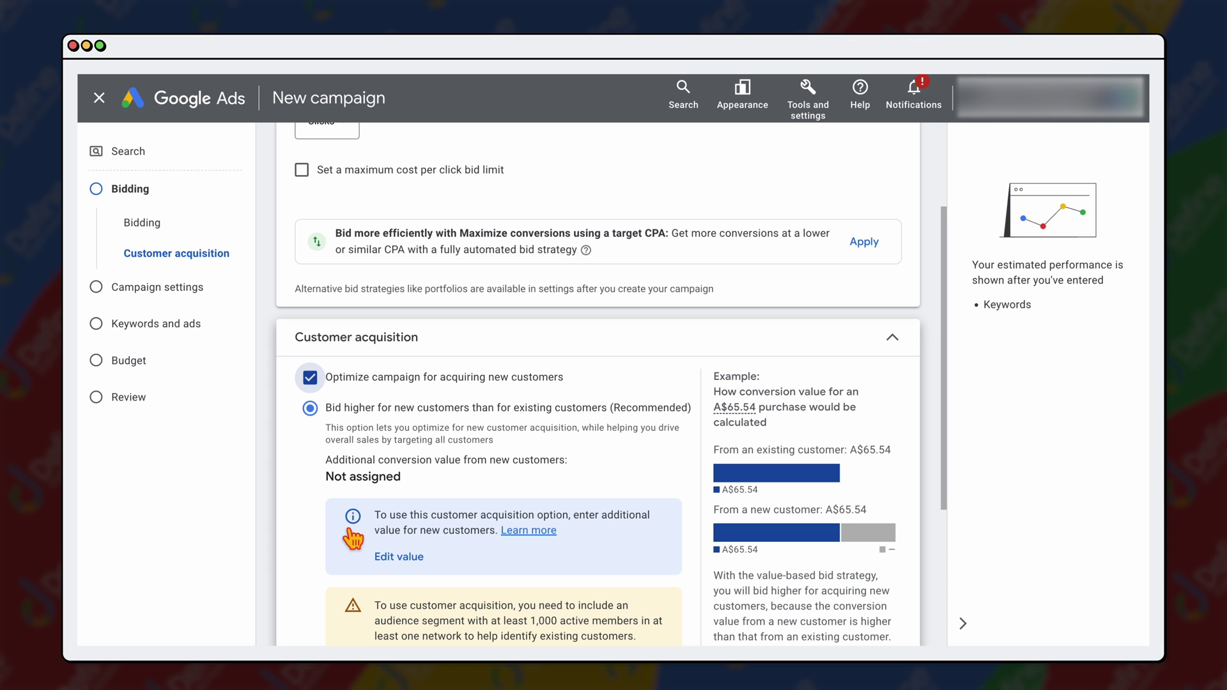
scroll(355, 533, "down", 3)
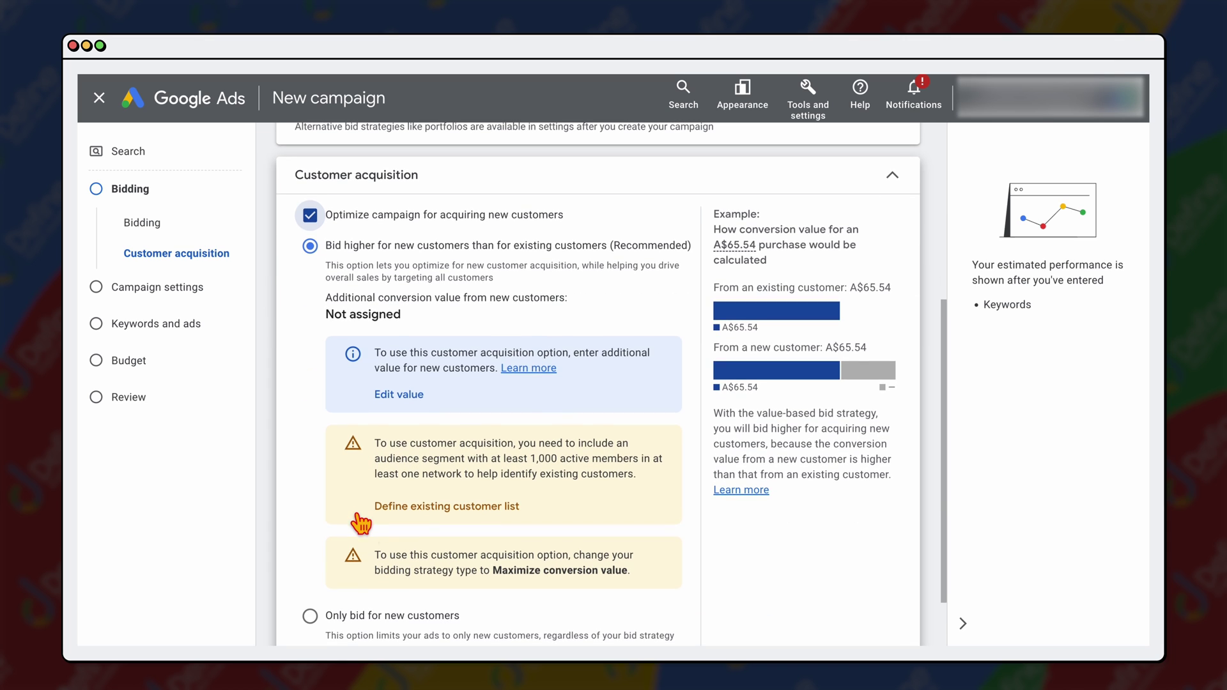
left_click(310, 616)
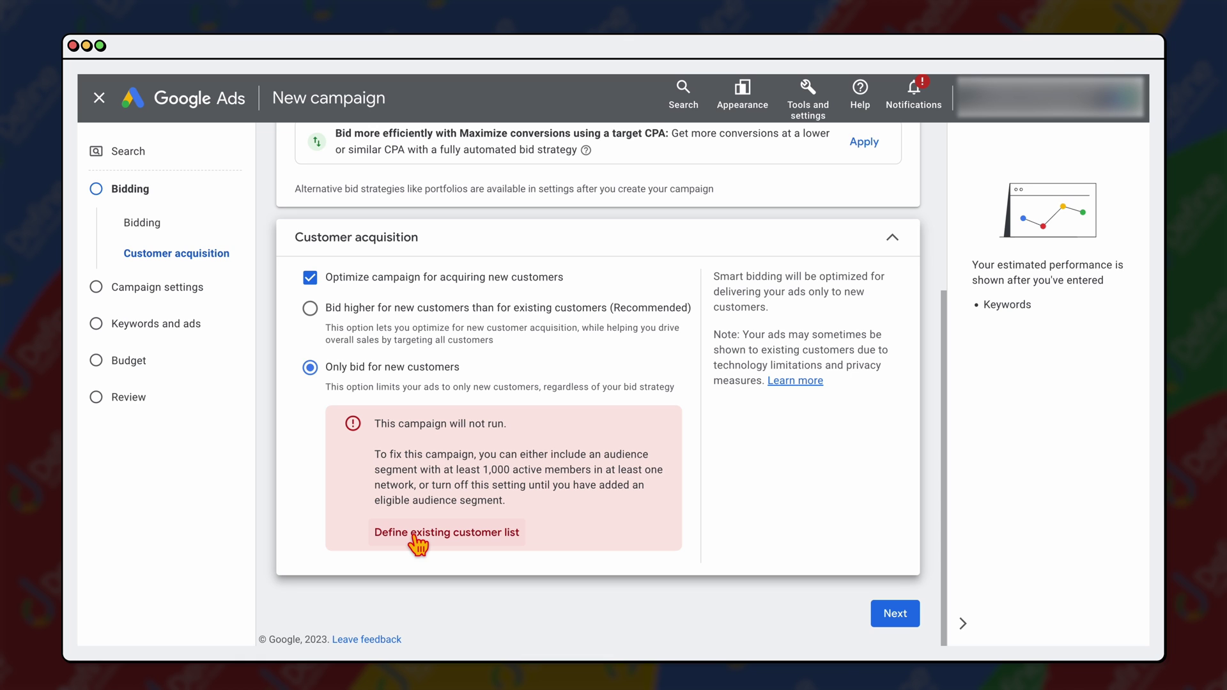
left_click(317, 285)
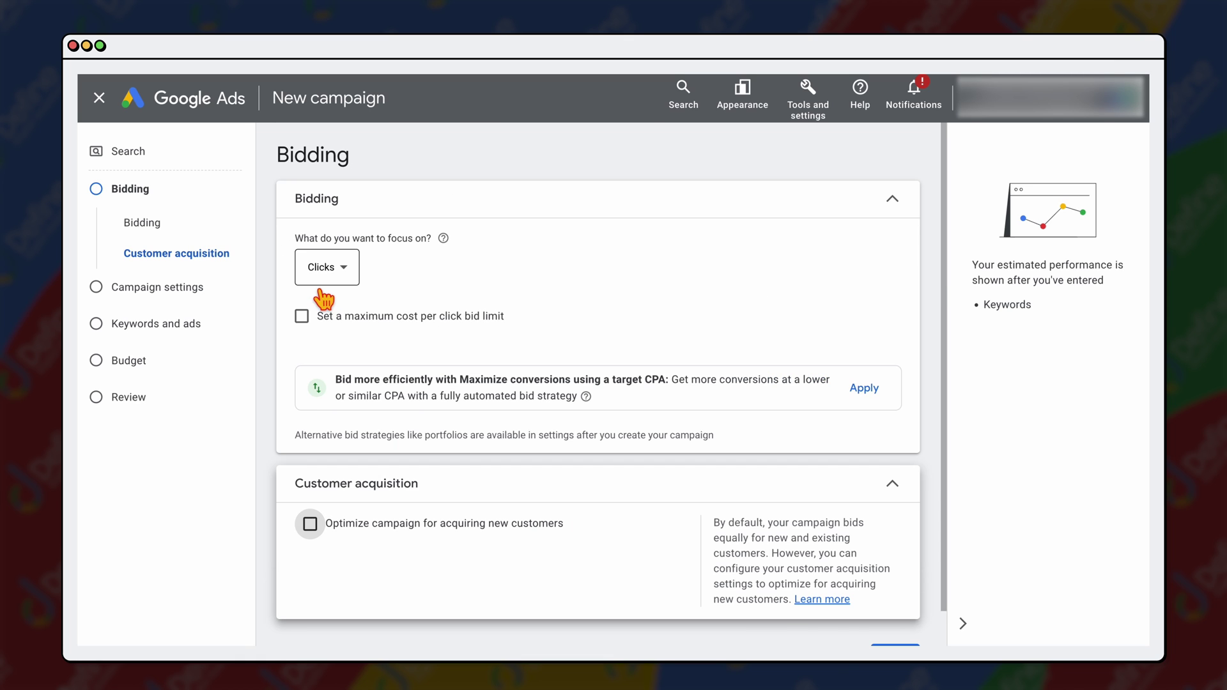
- Continue to the campaign settings and exclude both Google search partners and the Google Display Network
scroll(401, 416, "down", 1)
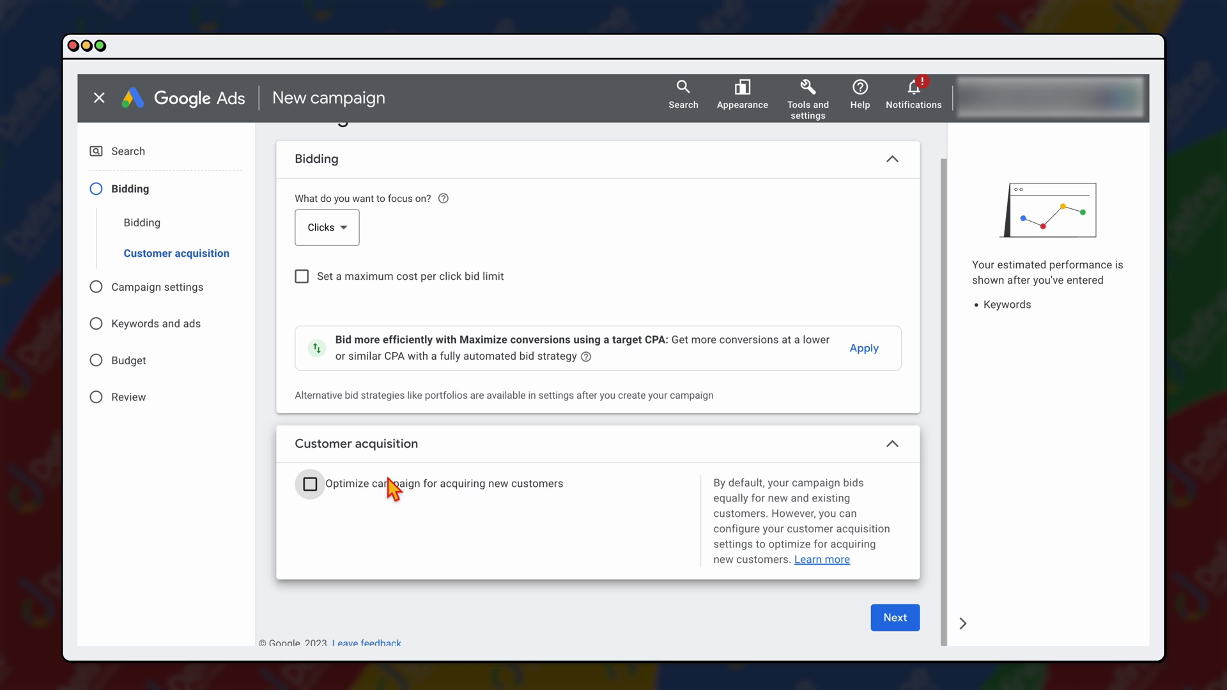
scroll(463, 518, "down", 1)
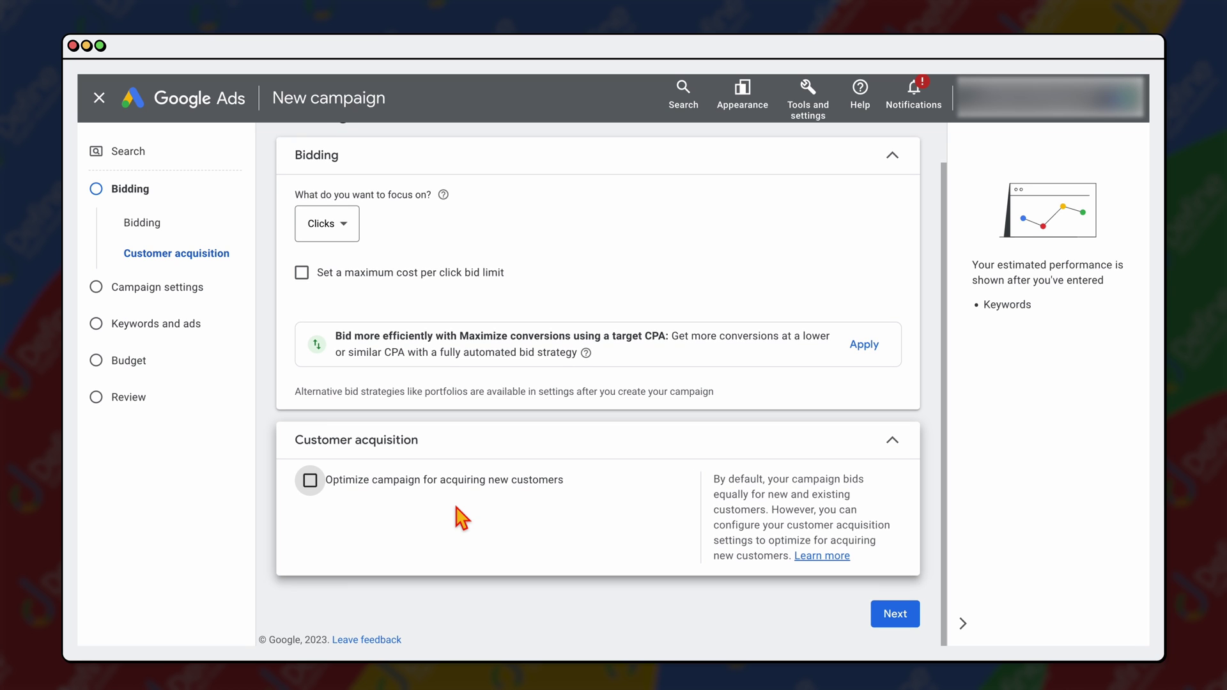
left_click(898, 618)
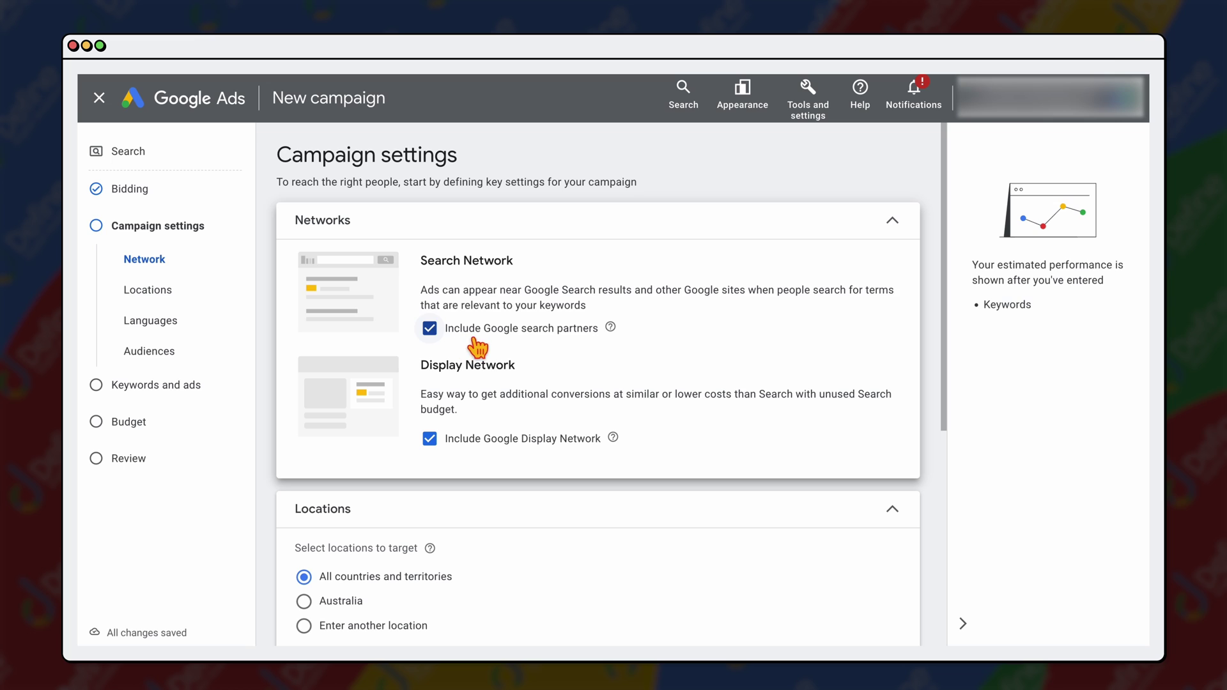
left_click(433, 330)
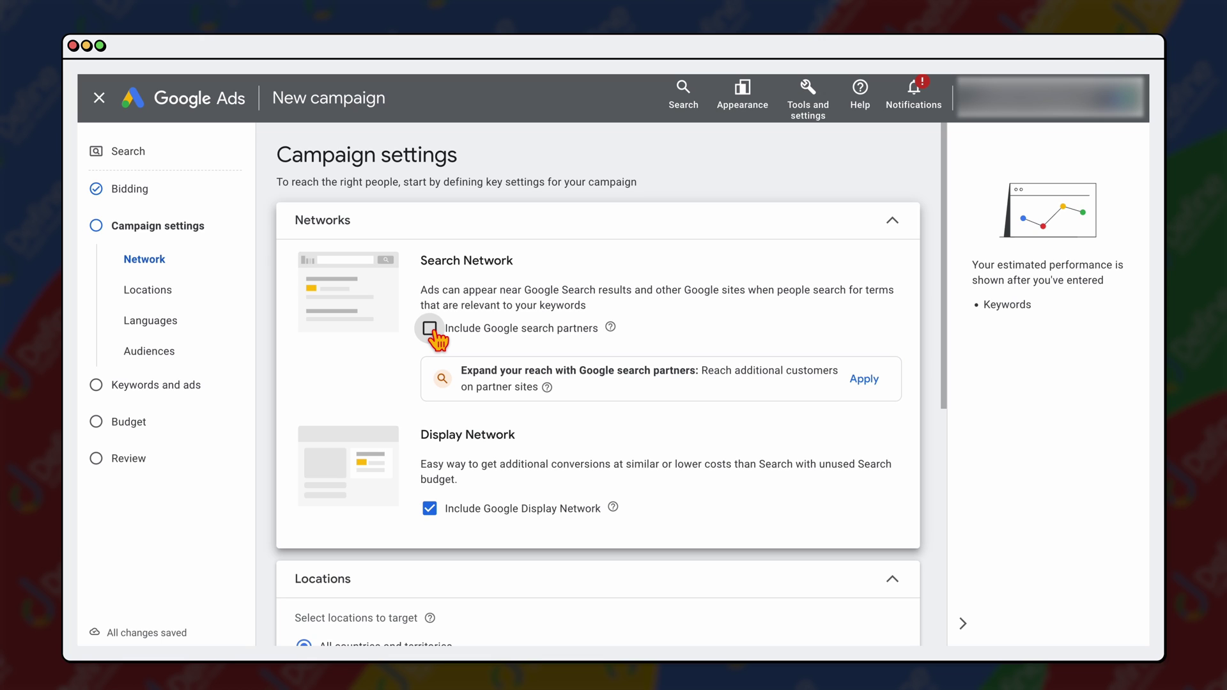
left_click(431, 512)
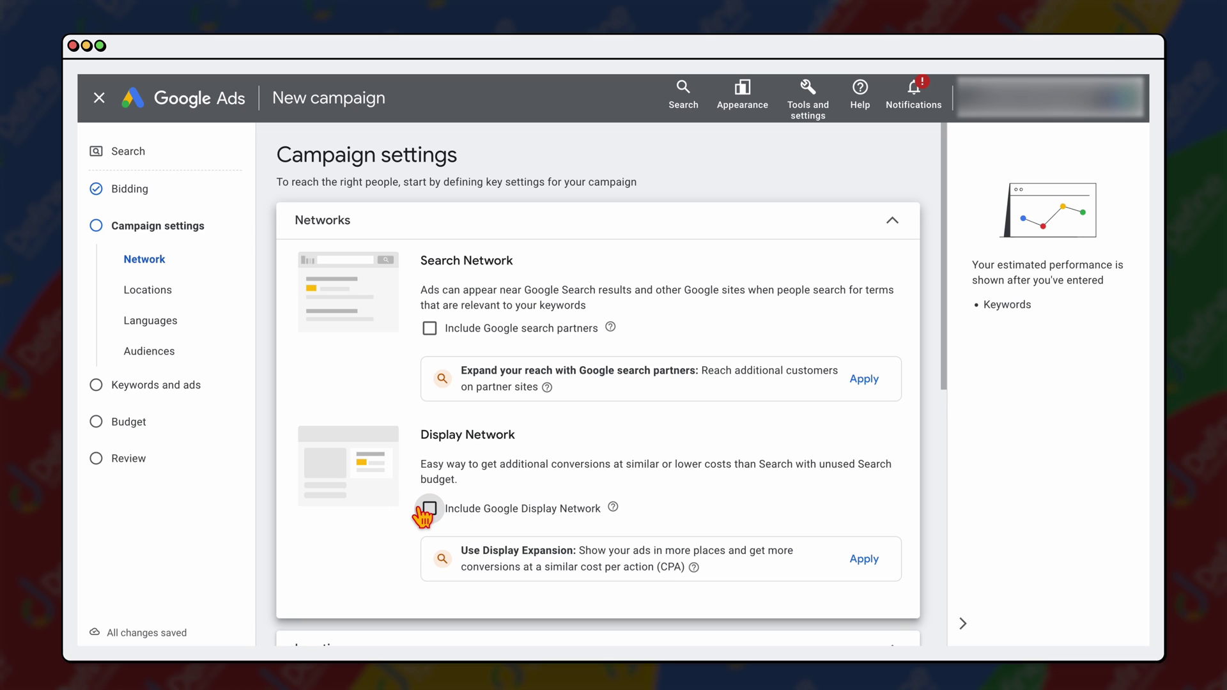
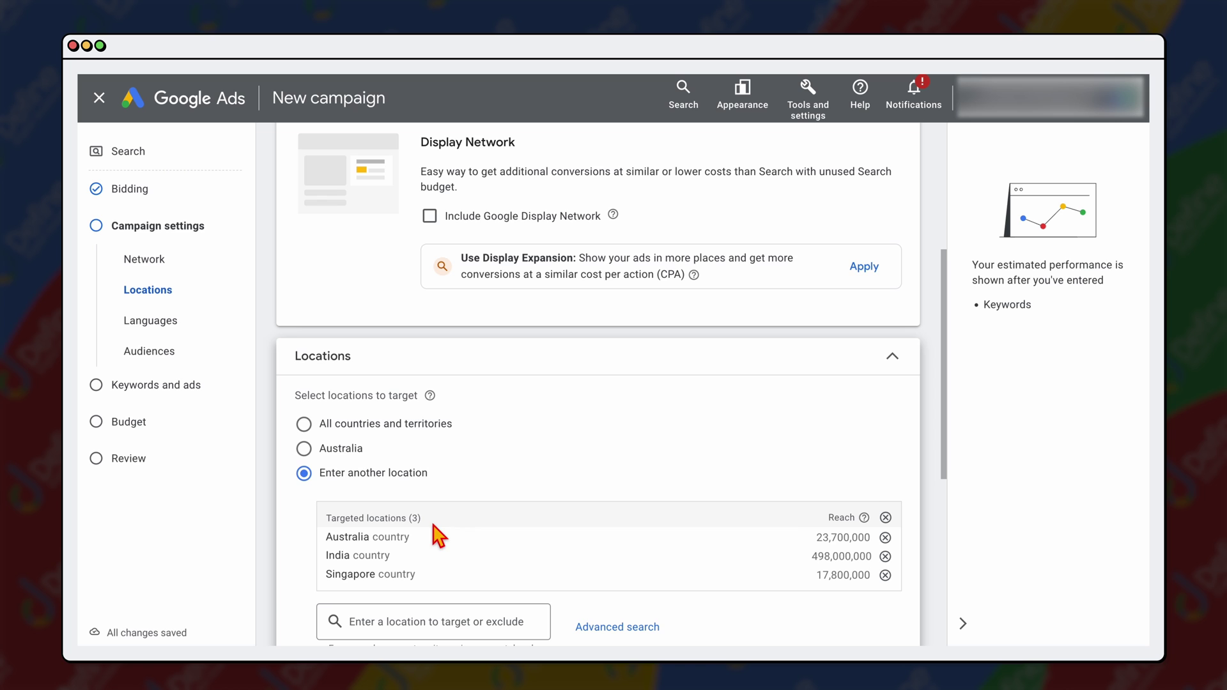
- Set the location option to Presence, targeting only people in or regularly in the targeted locations
left_click(395, 504)
scroll(394, 511, "down", 1)
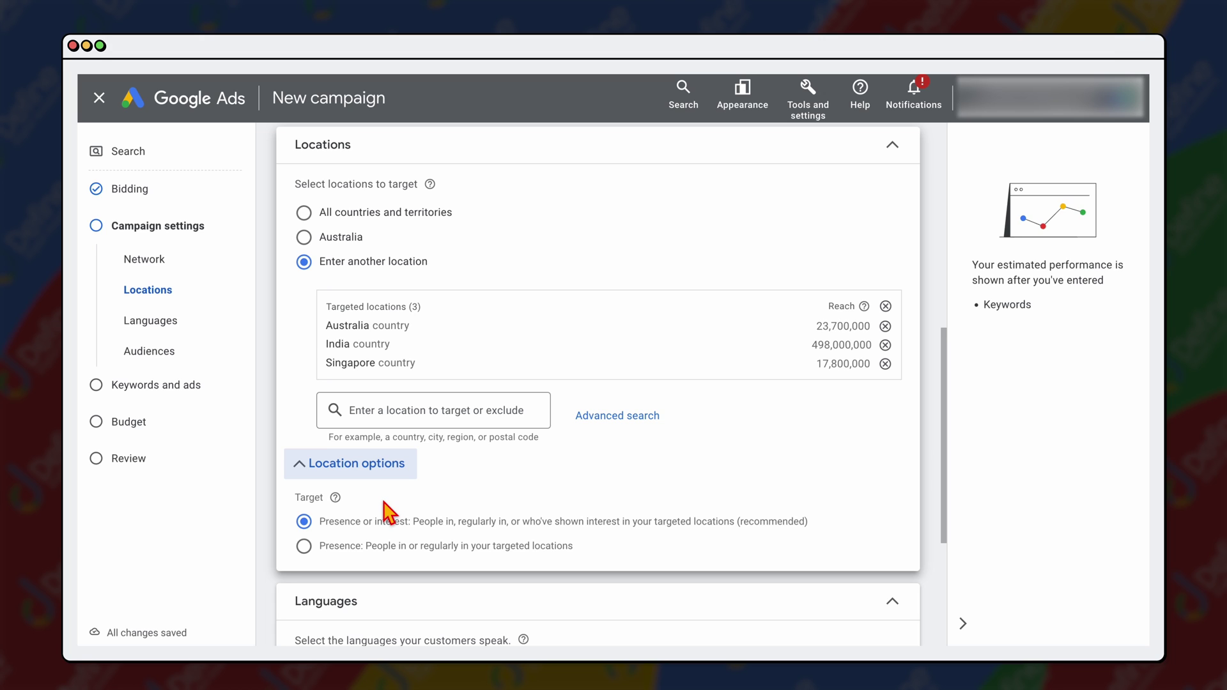
left_click(323, 556)
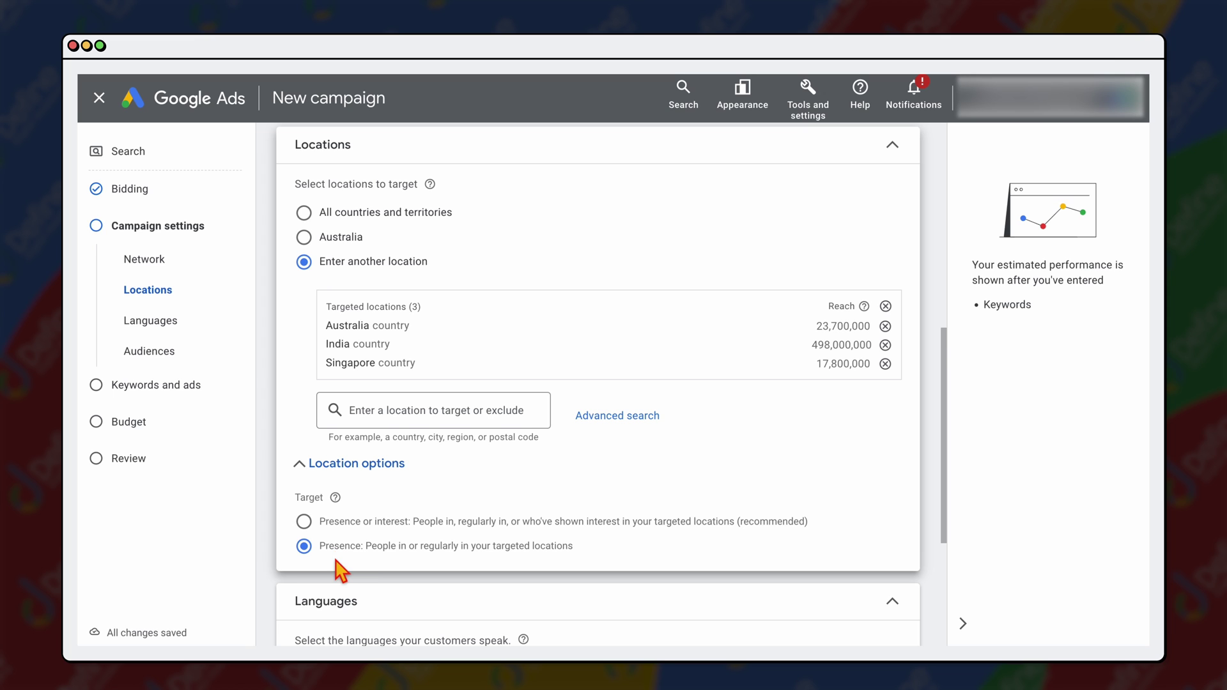
- Open the audience segments of the campaign, search them for "bali" and add the in-market segment Trips to Bali
scroll(332, 568, "down", 3)
scroll(377, 569, "down", 2)
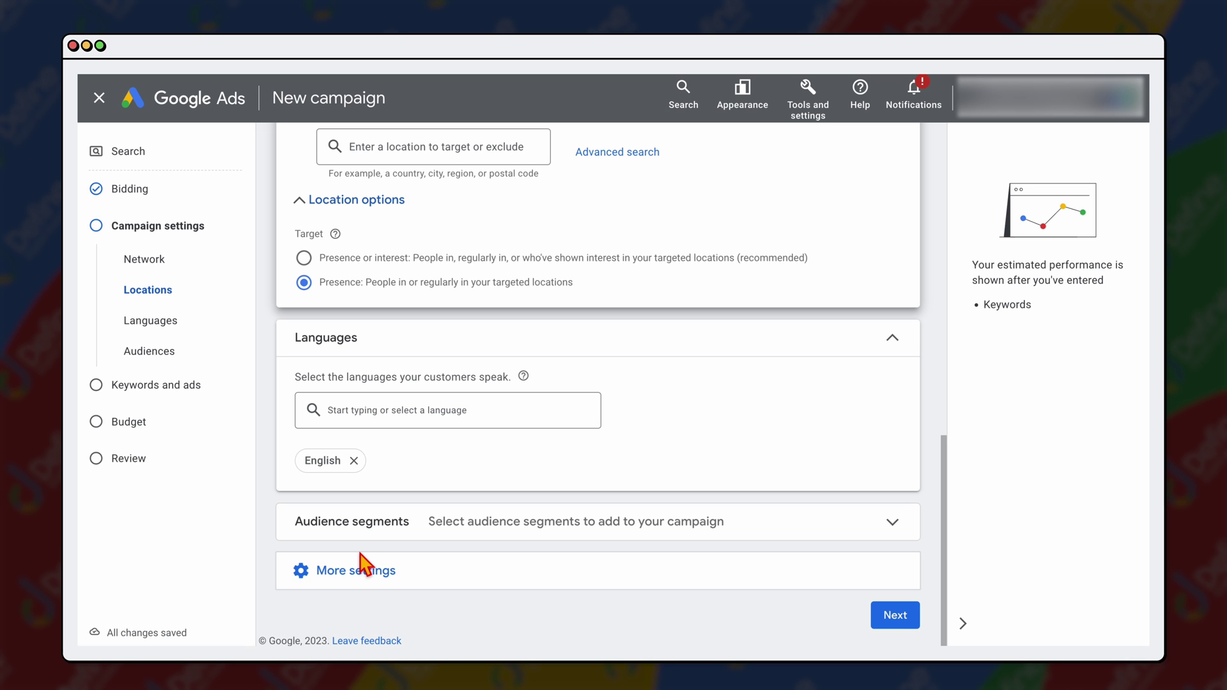
left_click(524, 537)
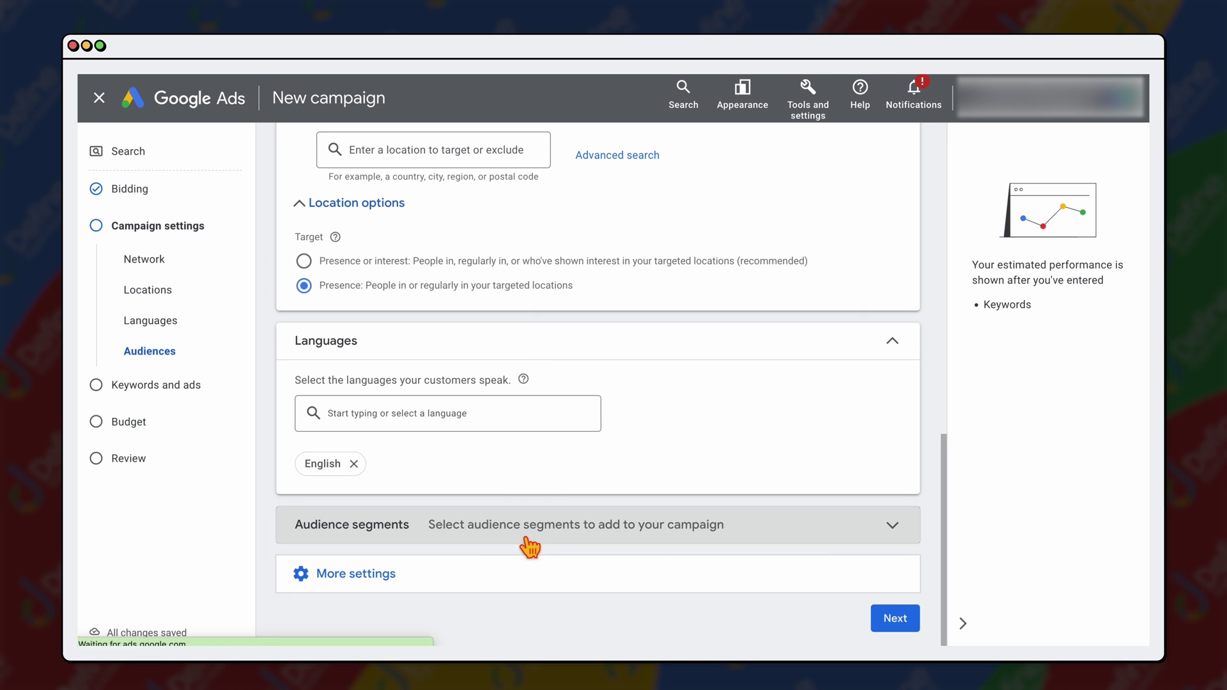
scroll(529, 554, "down", 4)
scroll(524, 551, "down", 3)
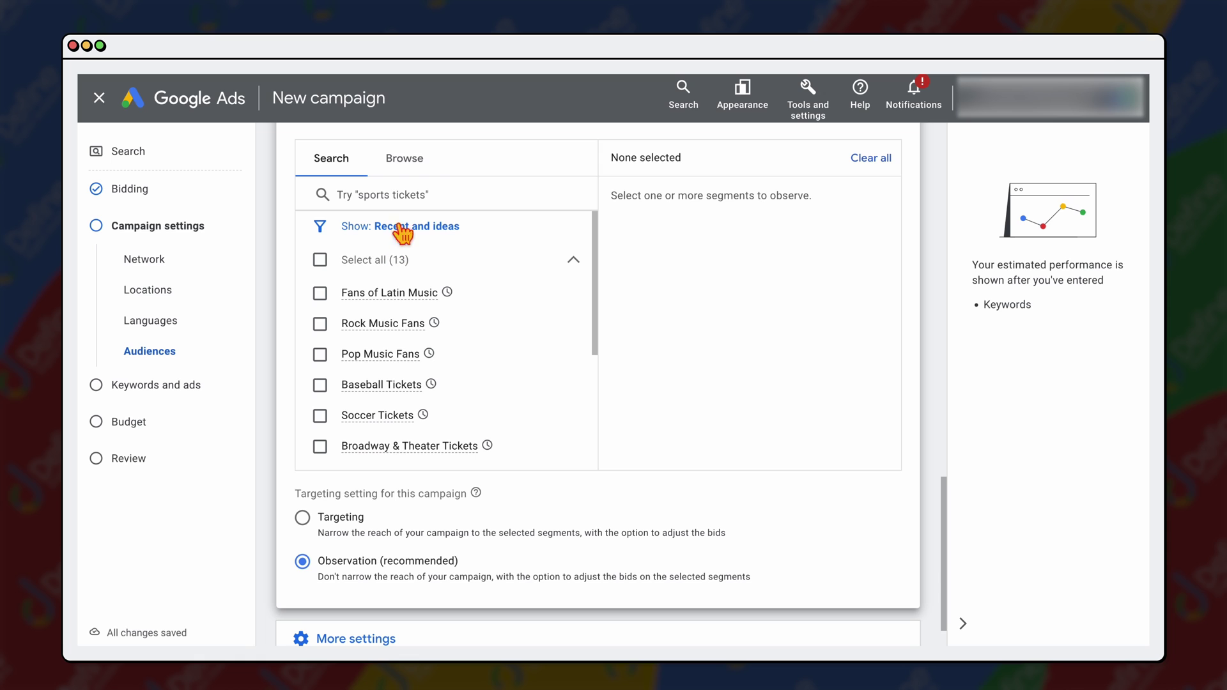
scroll(402, 179, "down", 1)
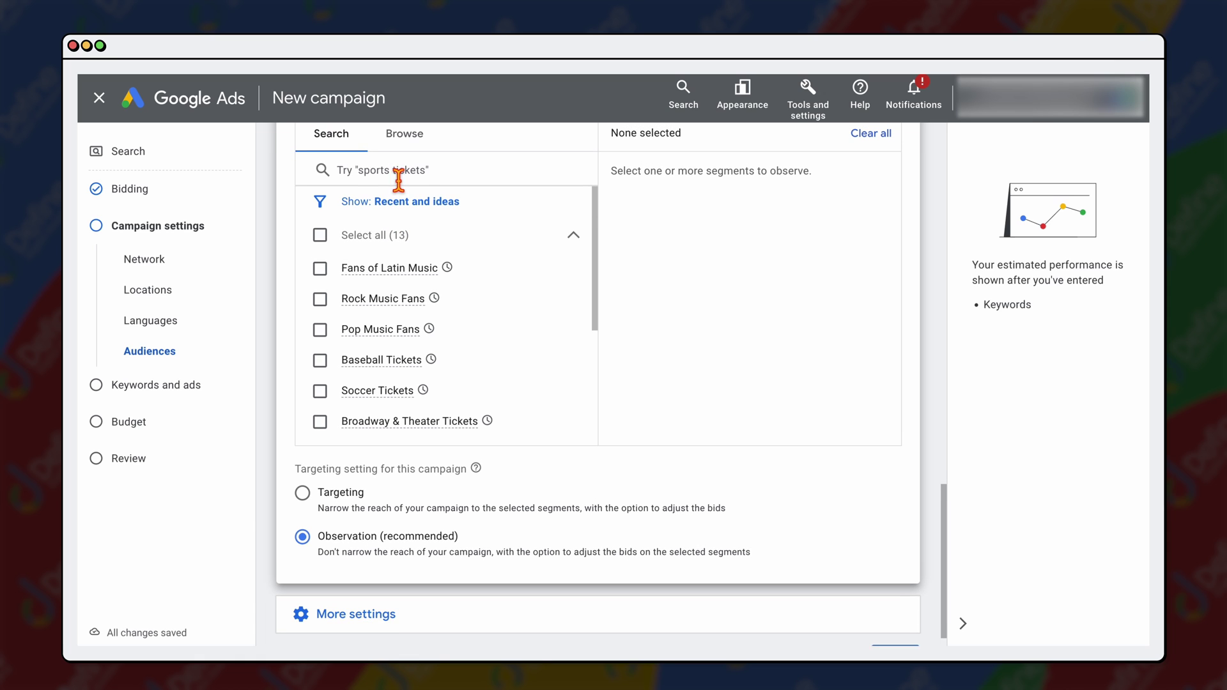
left_click(398, 181)
type("bali")
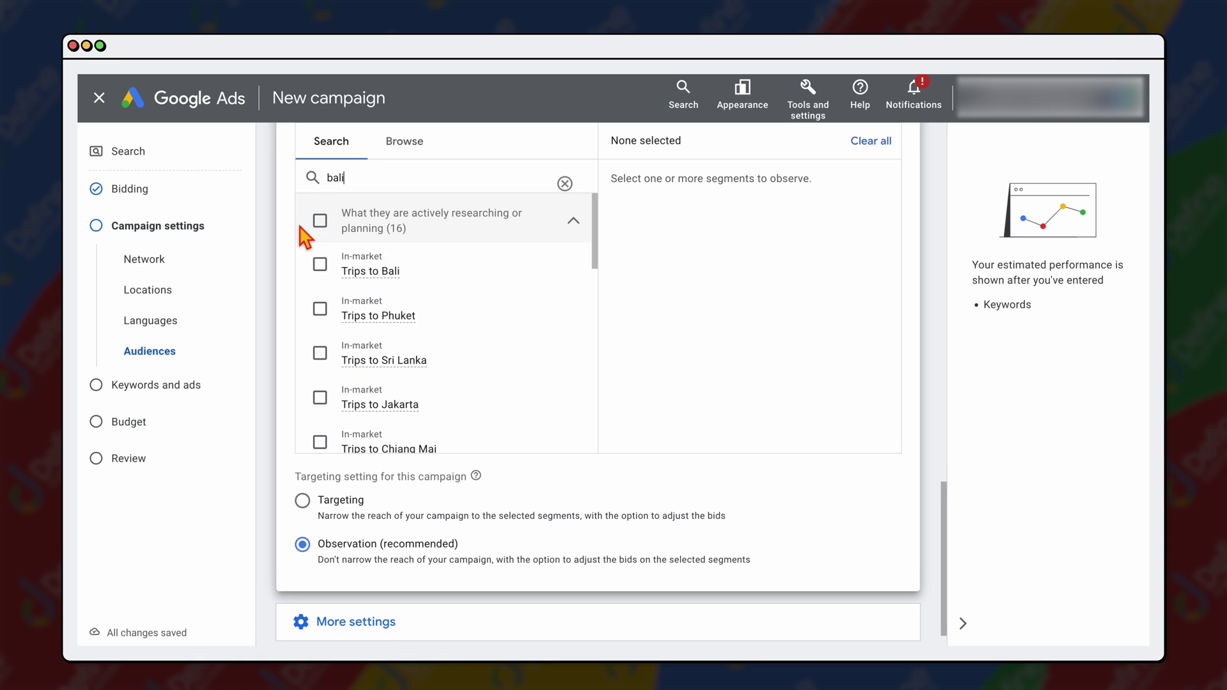
left_click(320, 264)
scroll(317, 323, "down", 3)
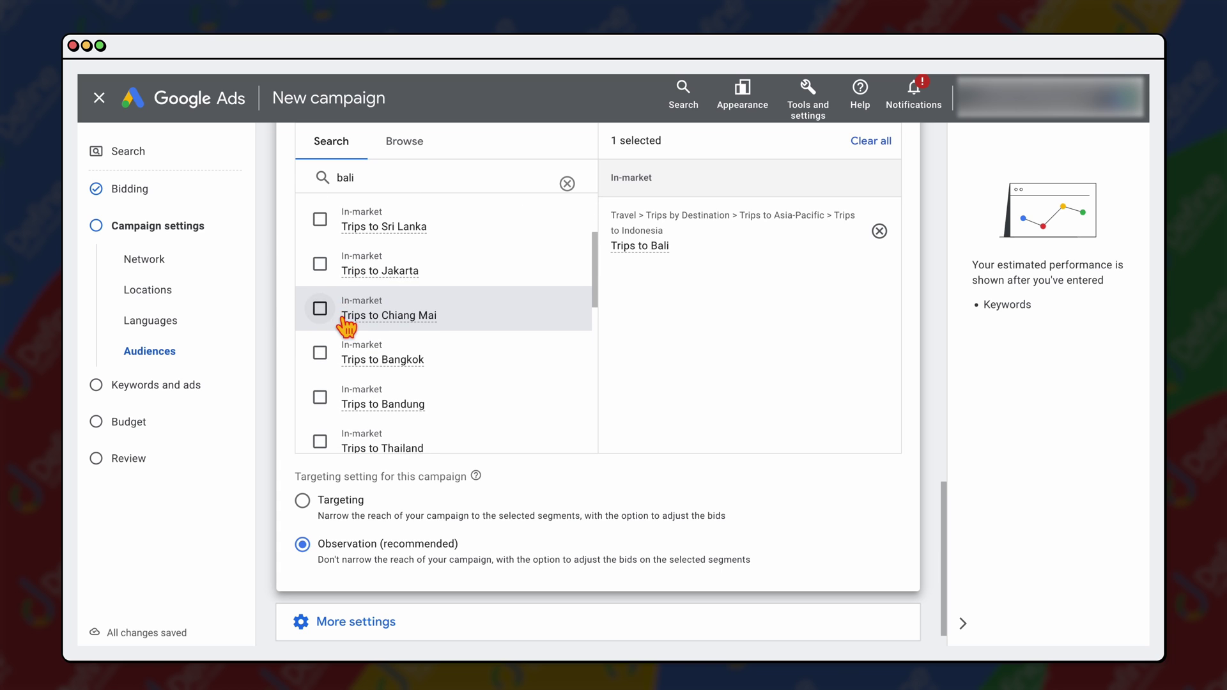
- Search the segments for "beach holiday" and add Vacation Rentals, Water Sports Enthusiasts, Family Vacationers and Luxury Travelers
double_click(343, 176)
type("beach holiday")
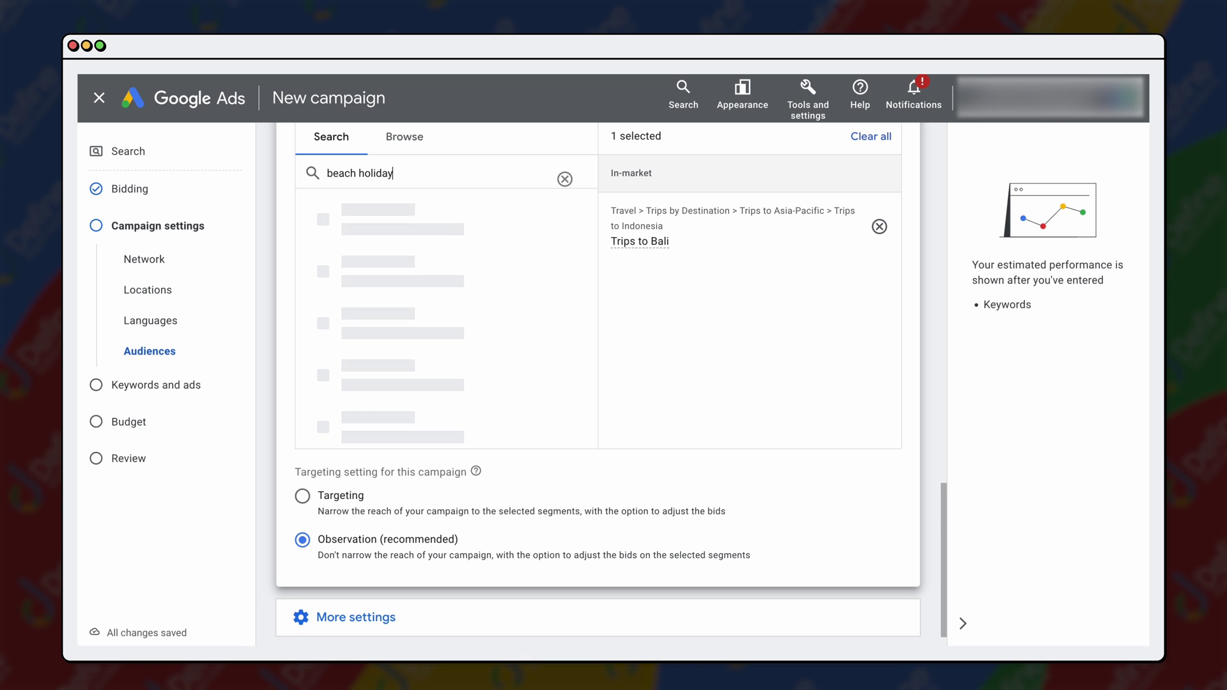
scroll(344, 406, "down", 10)
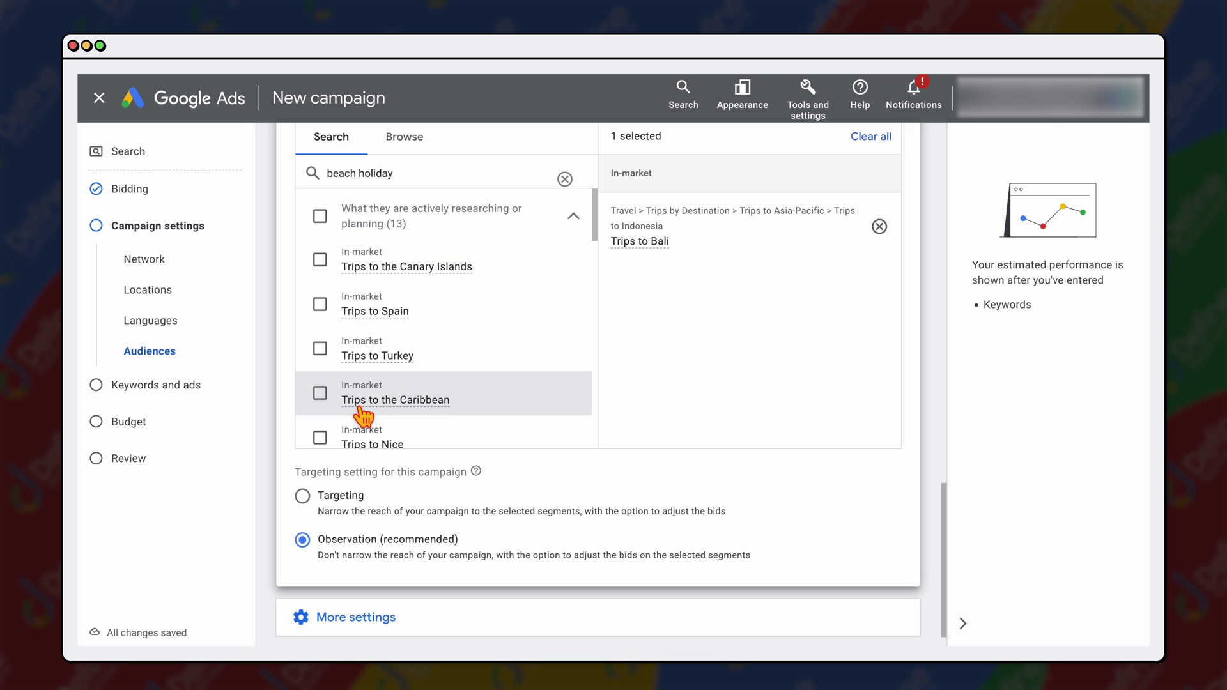
scroll(329, 383, "down", 1)
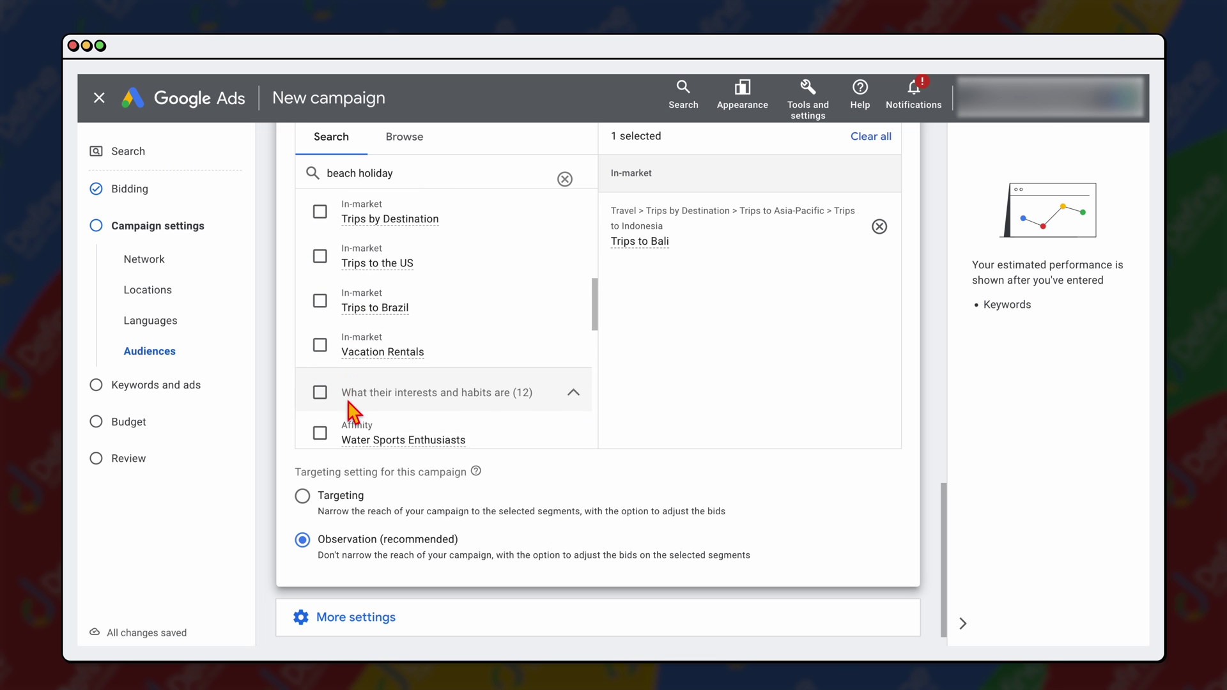
left_click(325, 332)
scroll(339, 345, "down", 2)
left_click(338, 348)
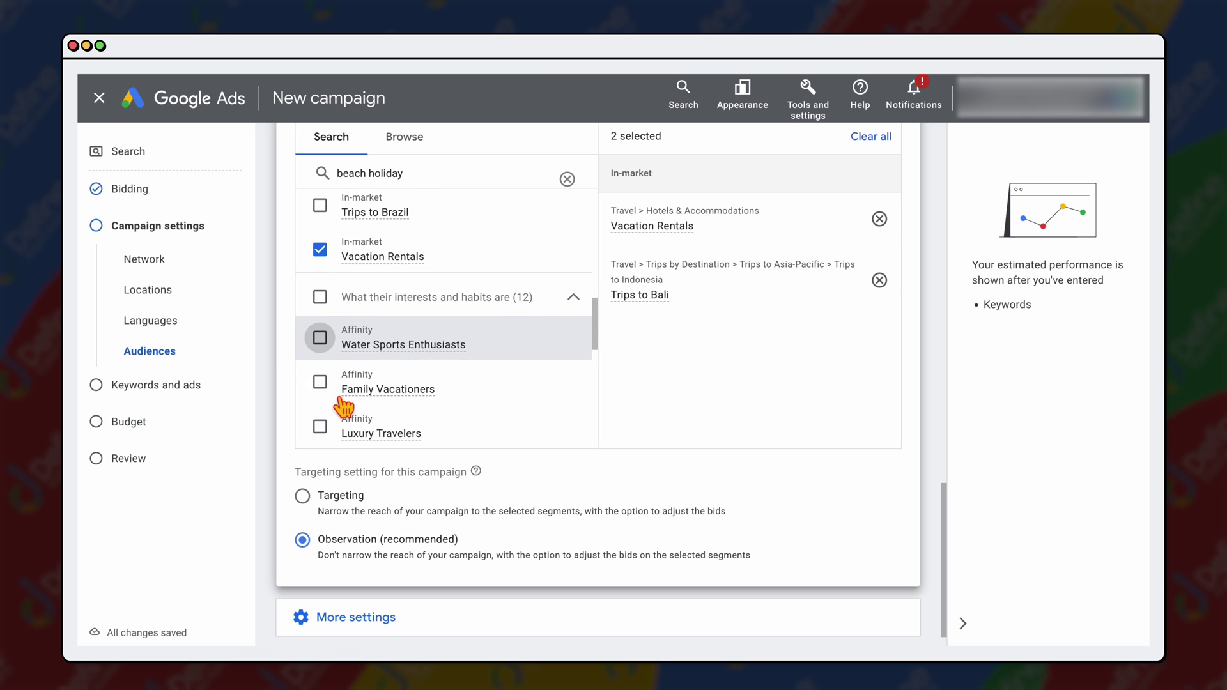
left_click(321, 380)
left_click(320, 423)
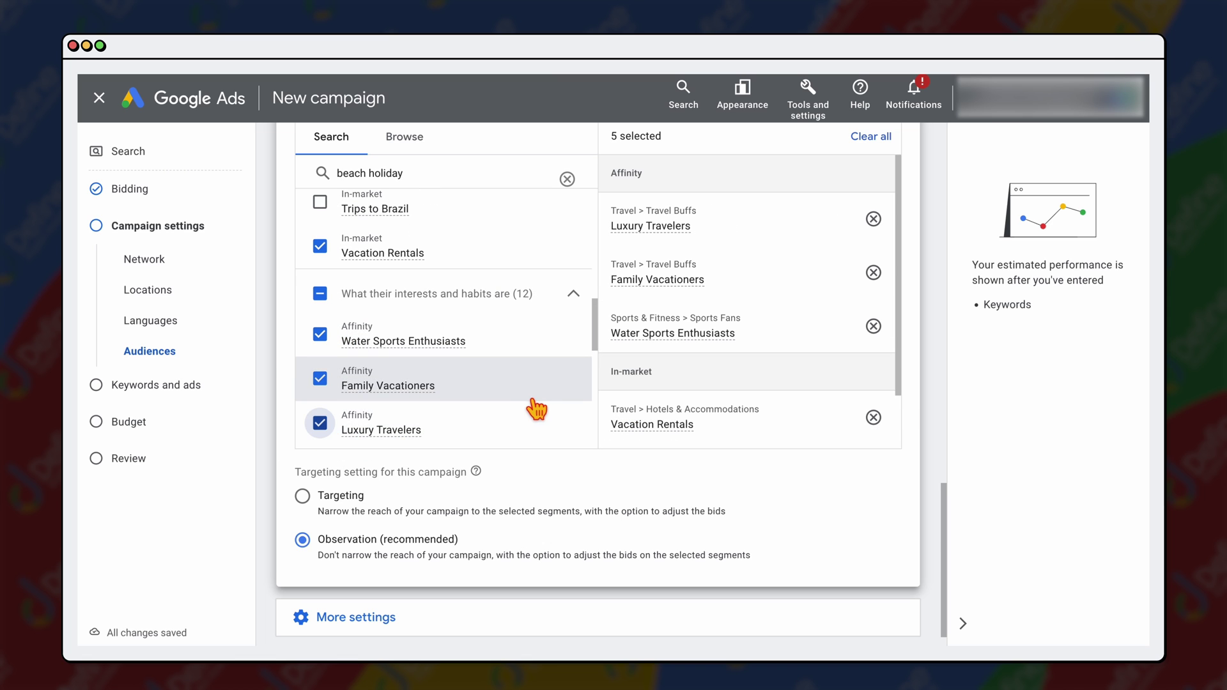
- Leave the targeting setting on Observation and continue to the campaign's keywords and ads
scroll(534, 329, "down", 4)
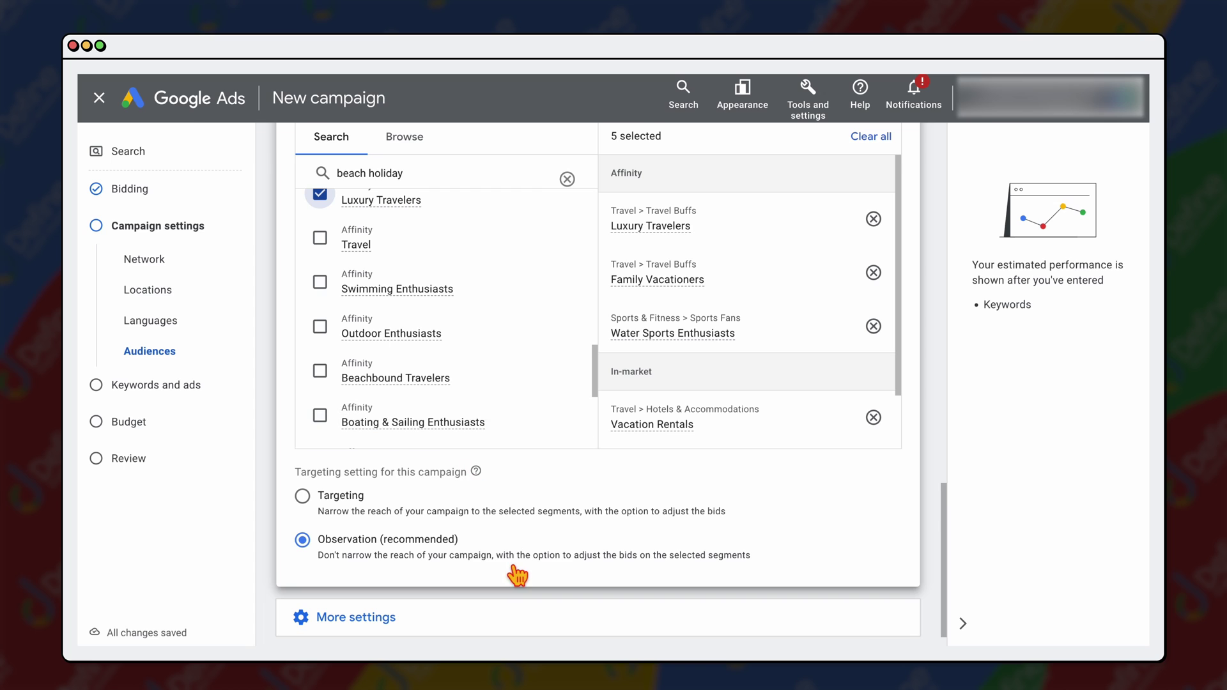
scroll(516, 575, "down", 1)
left_click(921, 624)
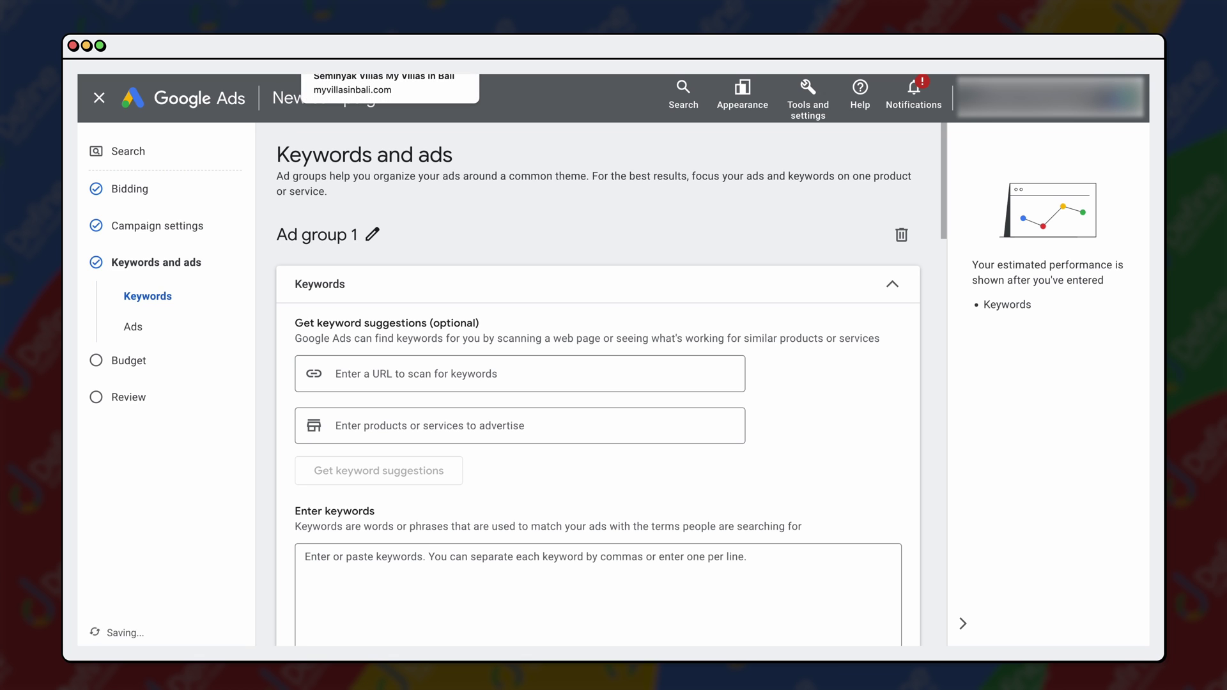
left_click(390, 75)
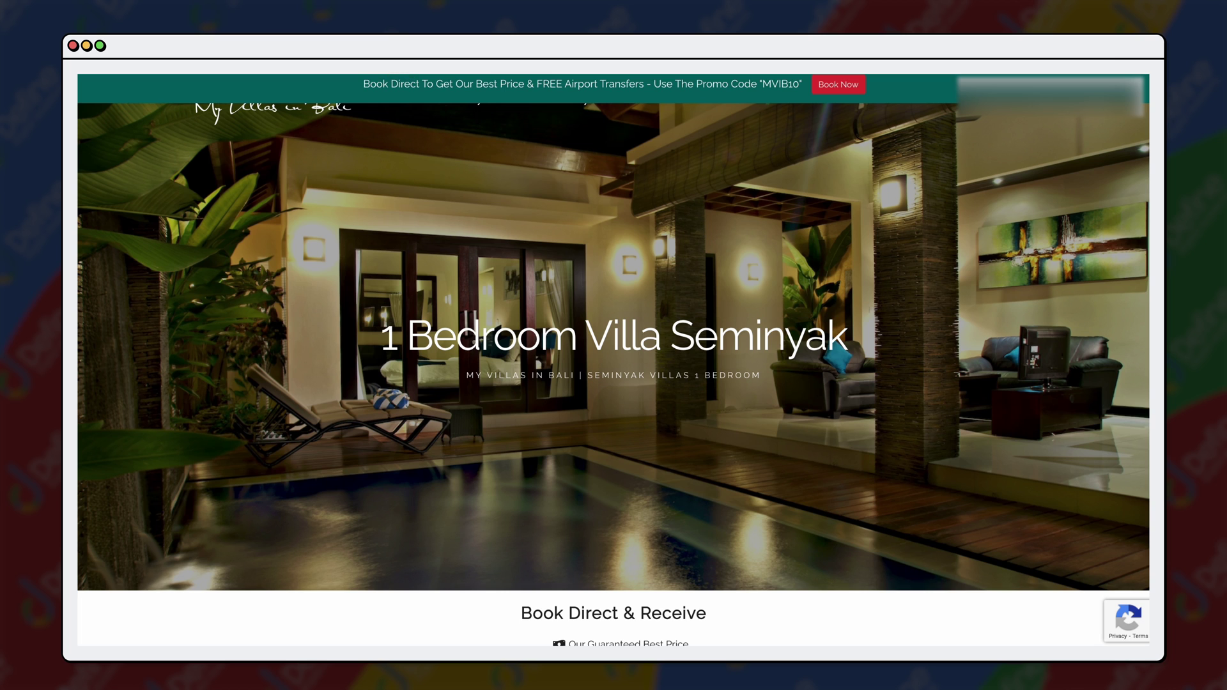
scroll(459, 123, "down", 1)
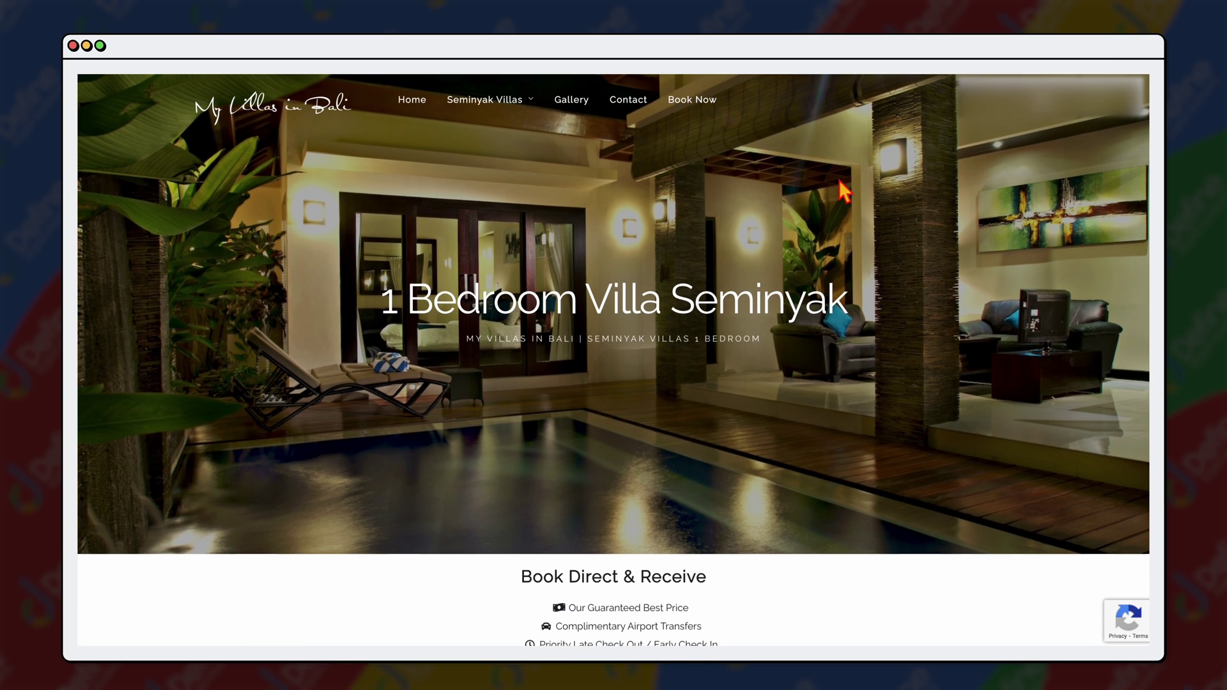
mouse_move(459, 123)
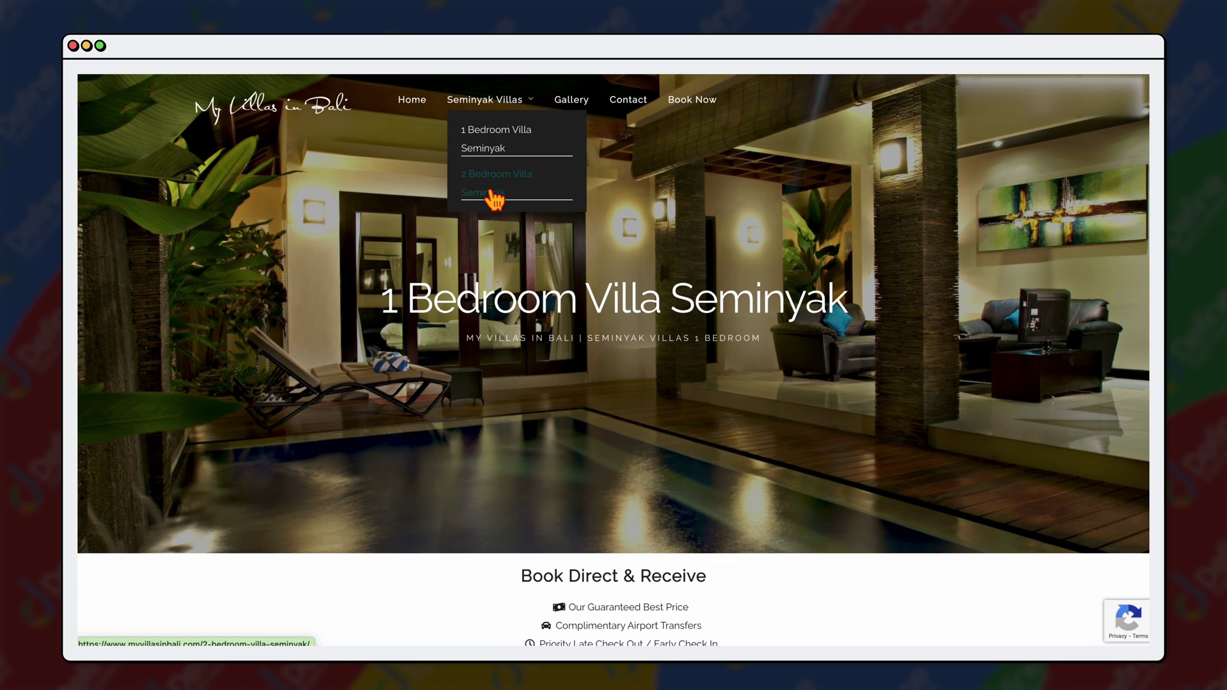
left_click(421, 374)
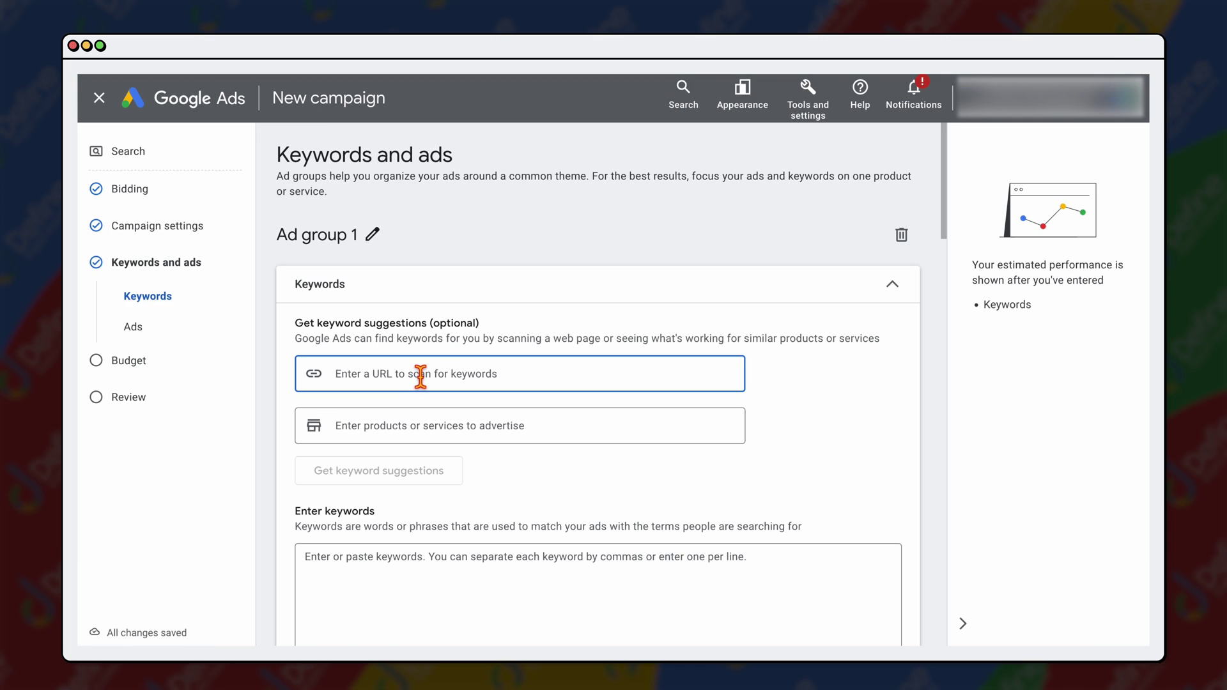
type("https://www.myvillasinbali.com/1-bedroom-villa-seminyak/")
- Rename the ad group "1BV Bali"
left_click(356, 235)
triple_click(354, 235)
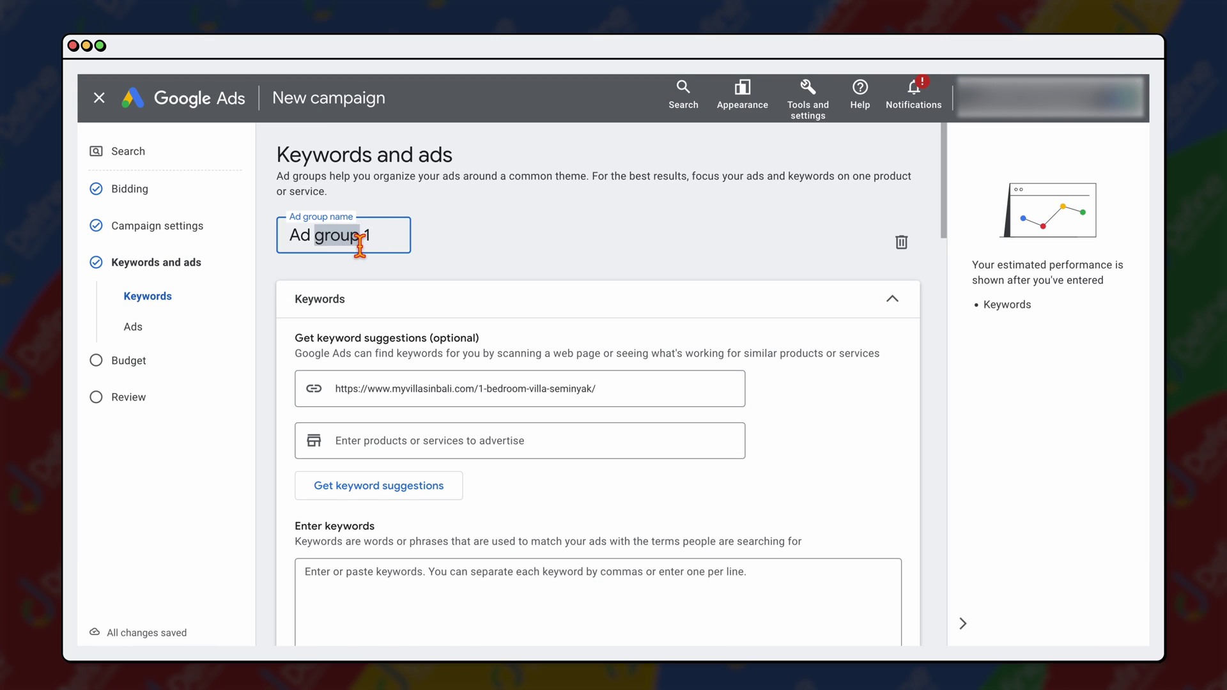
type("1BV Bali")
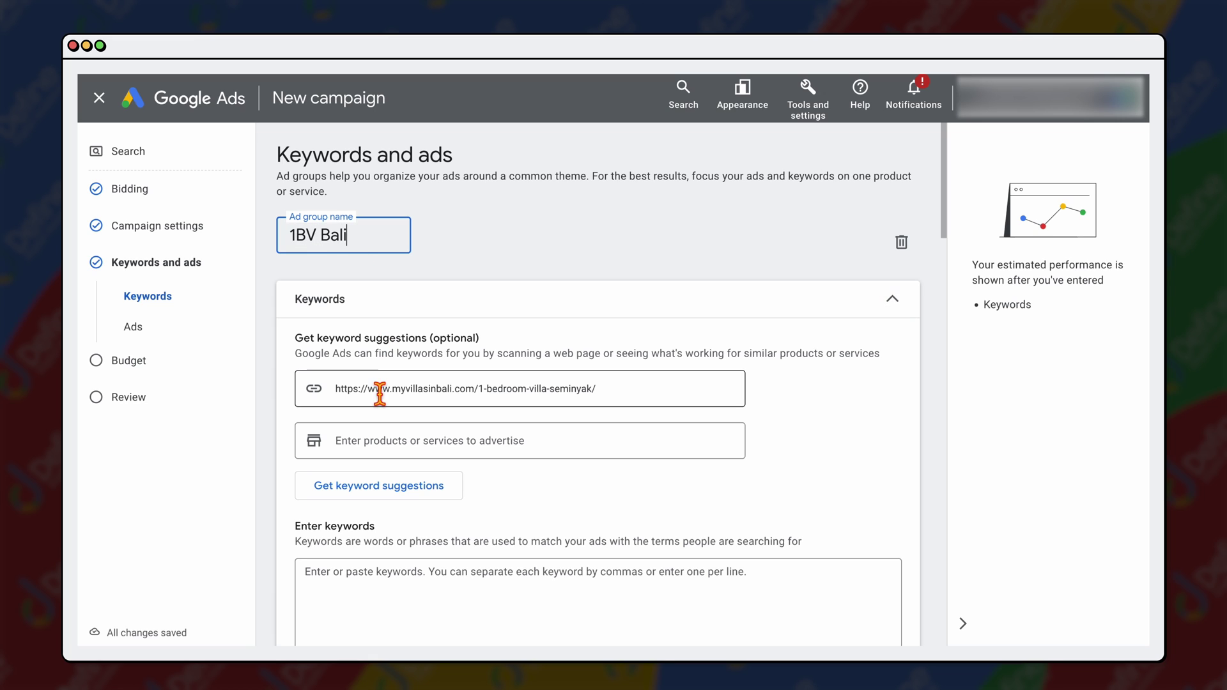
- Get keyword suggestions from the entered URL, look through them and clear the whole suggested list
scroll(377, 409, "down", 3)
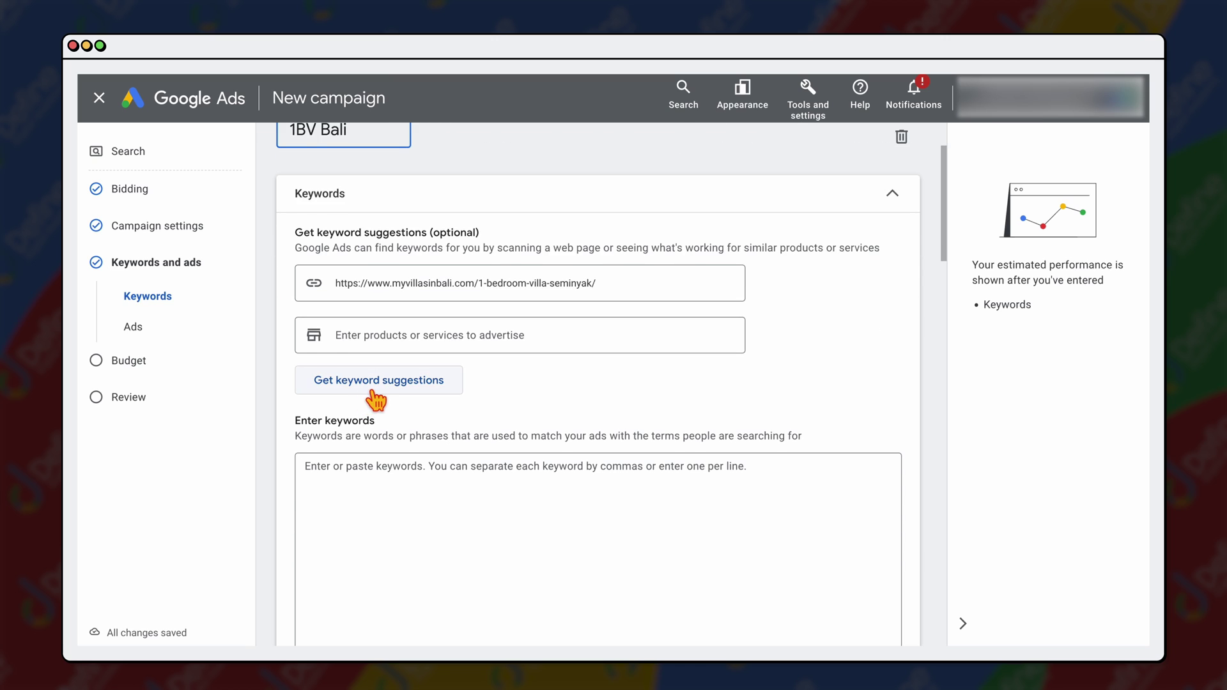
left_click(367, 390)
left_click(359, 382)
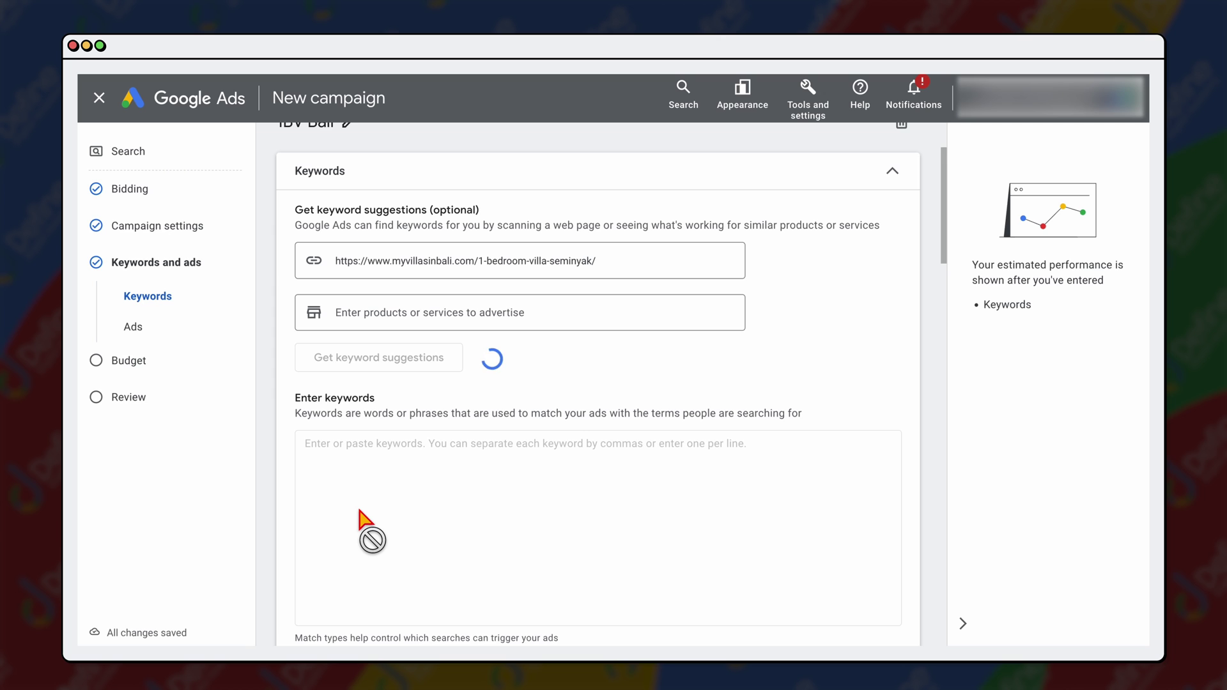
triple_click(344, 404)
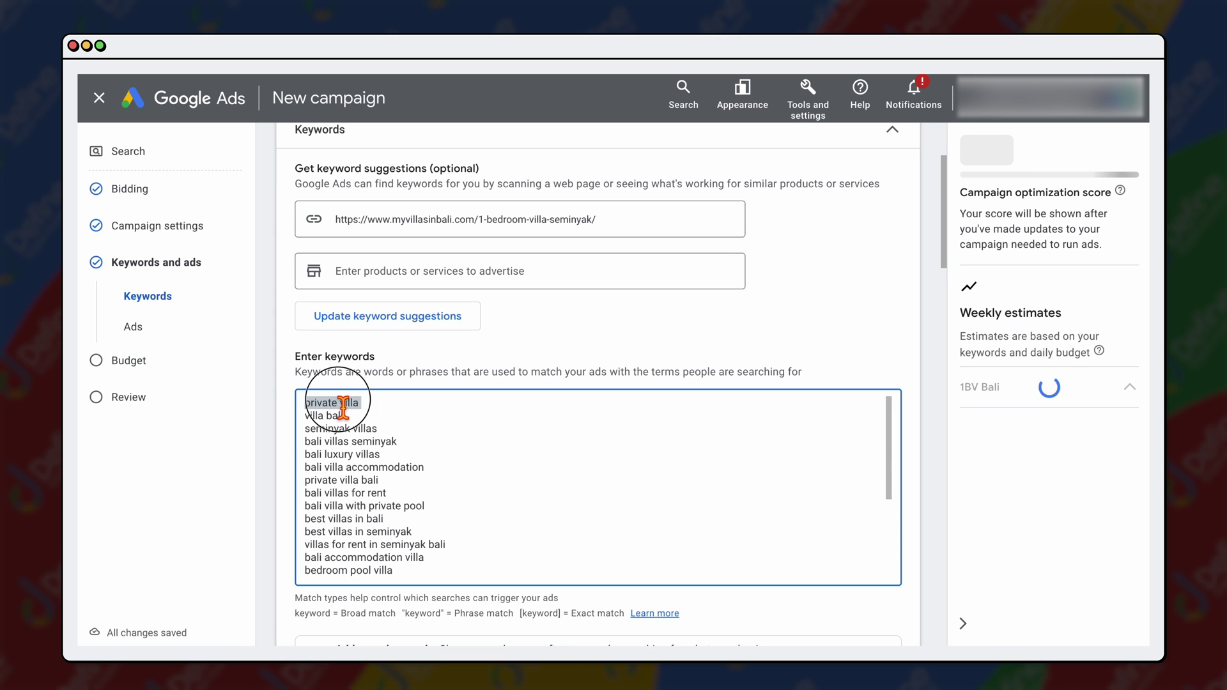
scroll(351, 450, "down", 10)
scroll(386, 454, "up", 3)
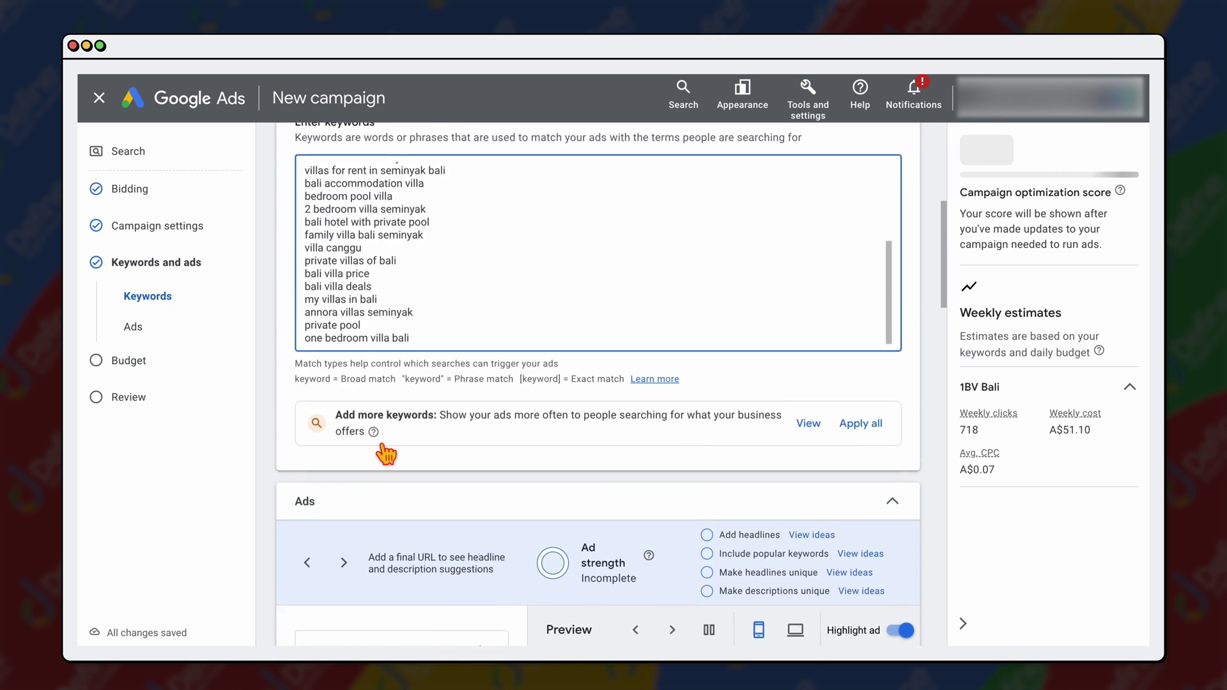
scroll(386, 455, "up", 5)
scroll(378, 452, "down", 8)
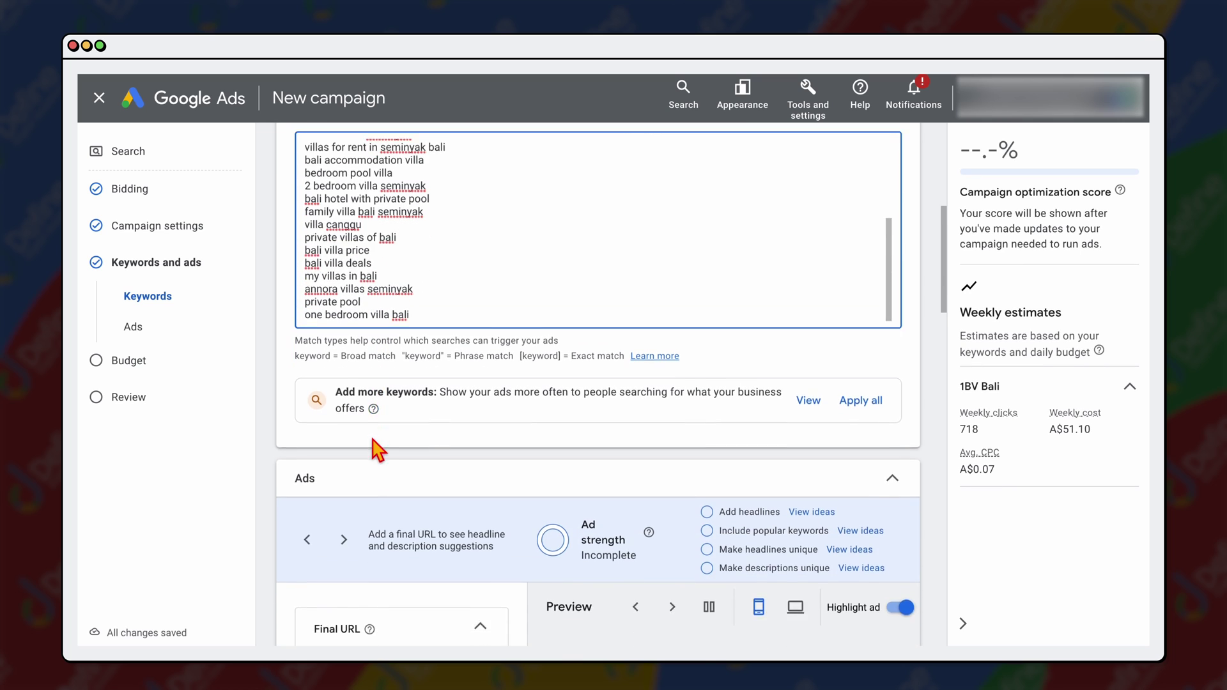
scroll(384, 453, "up", 5)
key("super+a")
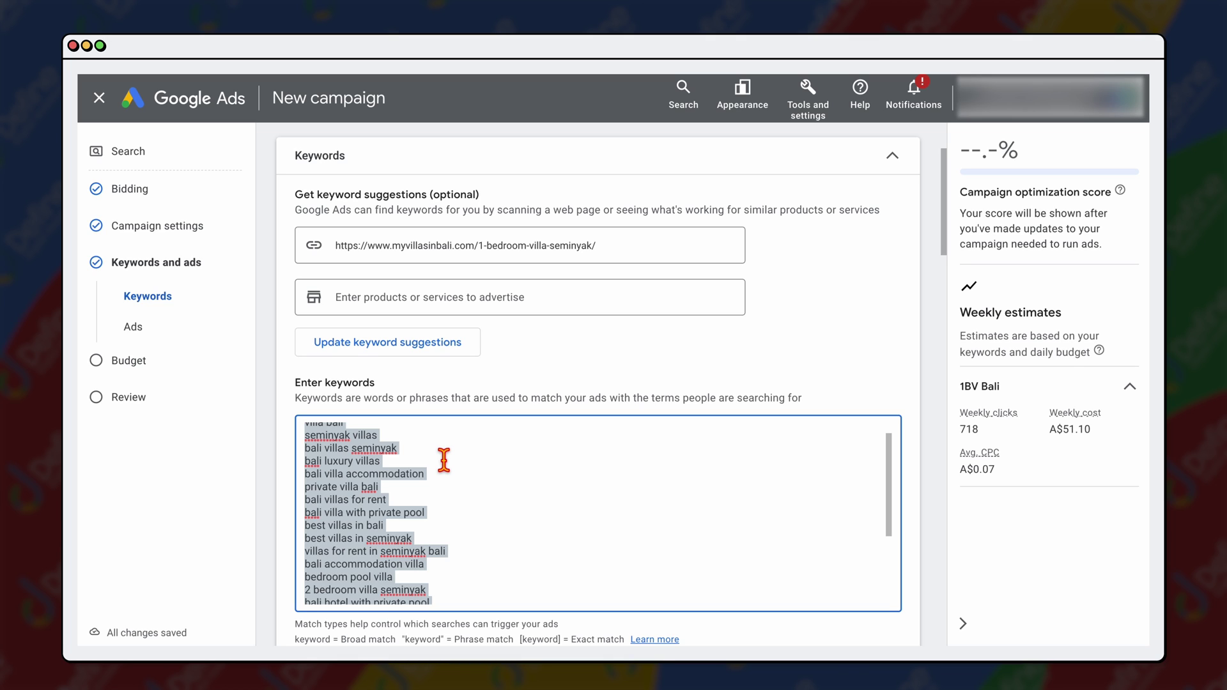
key("BackSpace")
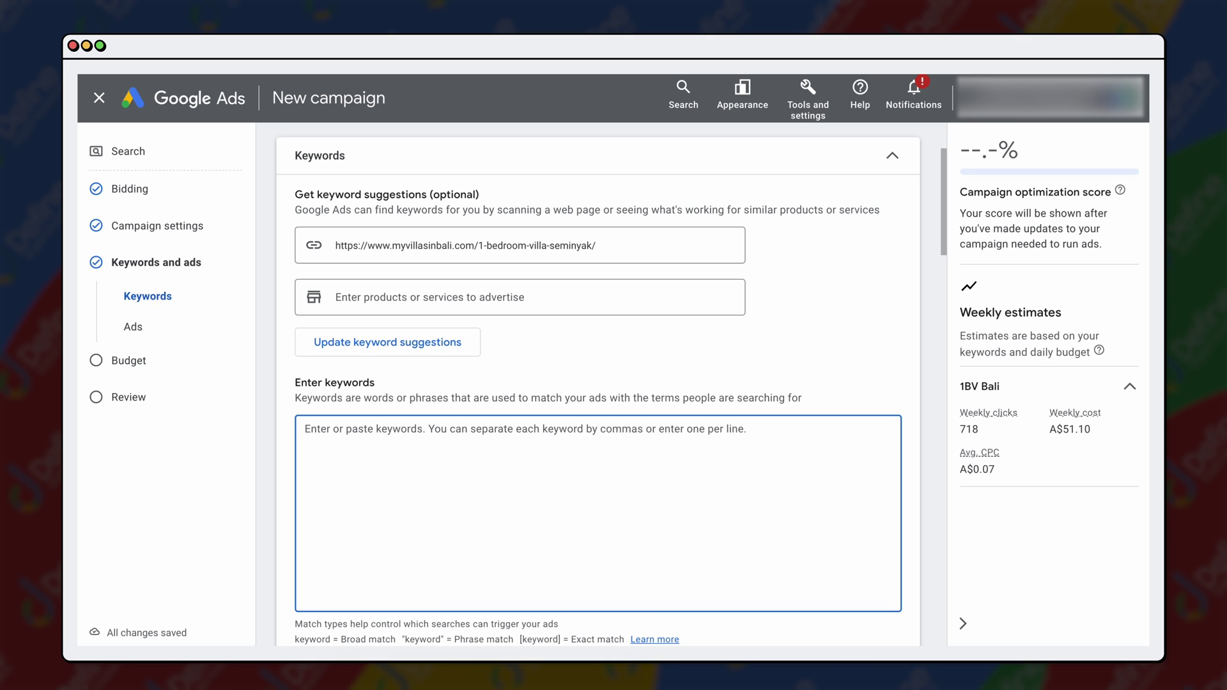
- Enter the keywords "1 bedroom villa seminyak", "1 bedroom villa bali" and "1 bedroom seminyak pool villas" on separate lines
type("1 bedroom villa seminyak")
key("Return")
type("1 bedroom villa bali")
key("Return")
type("1 bedroom seminyak pool villas")
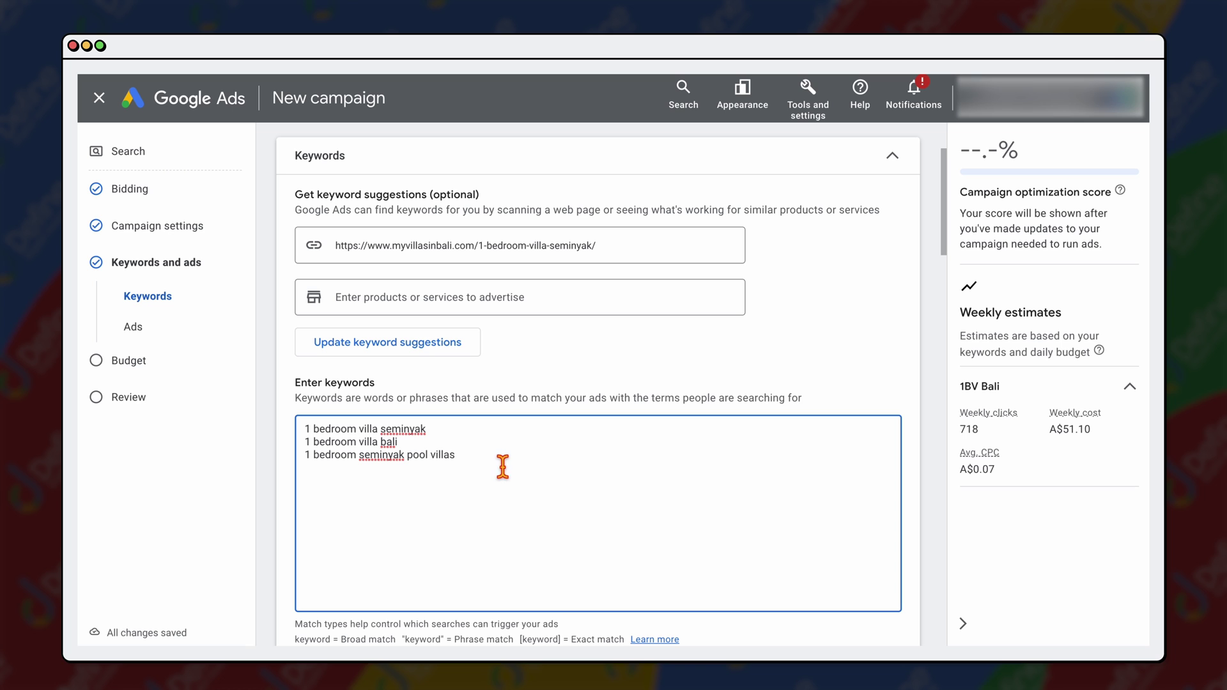
- Set the ad's final URL to the 1 Bedroom Villa Seminyak page on myvillasinbali.com
scroll(501, 468, "down", 6)
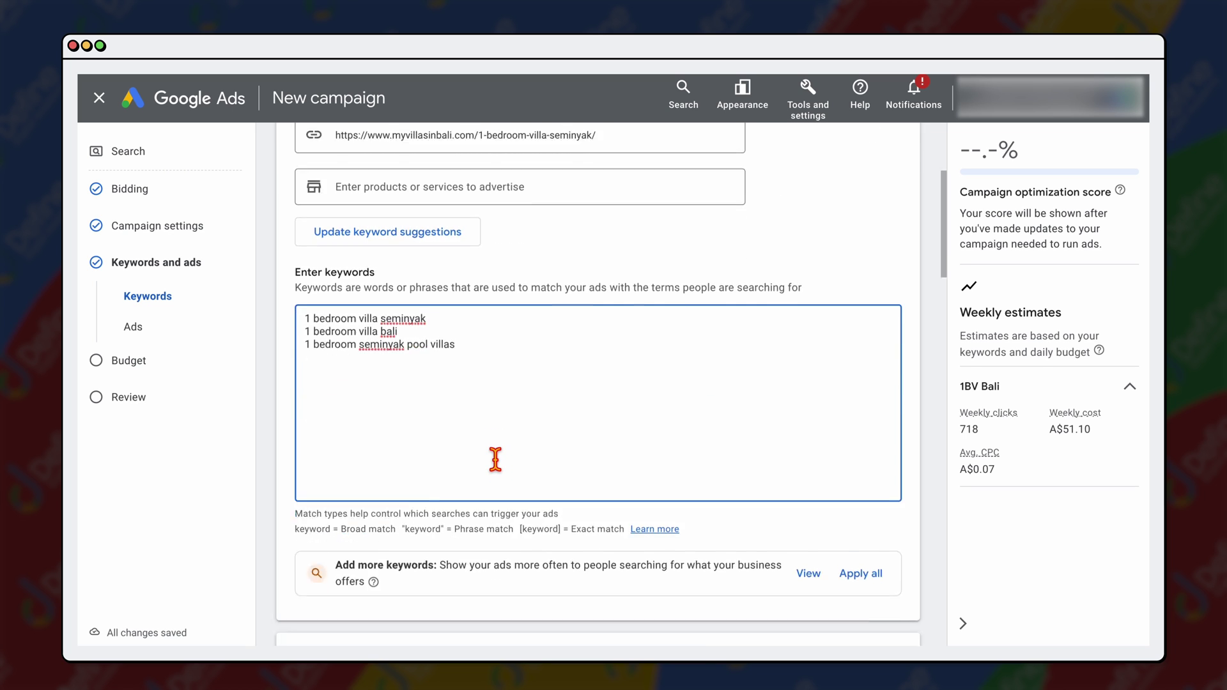
scroll(500, 473, "down", 1)
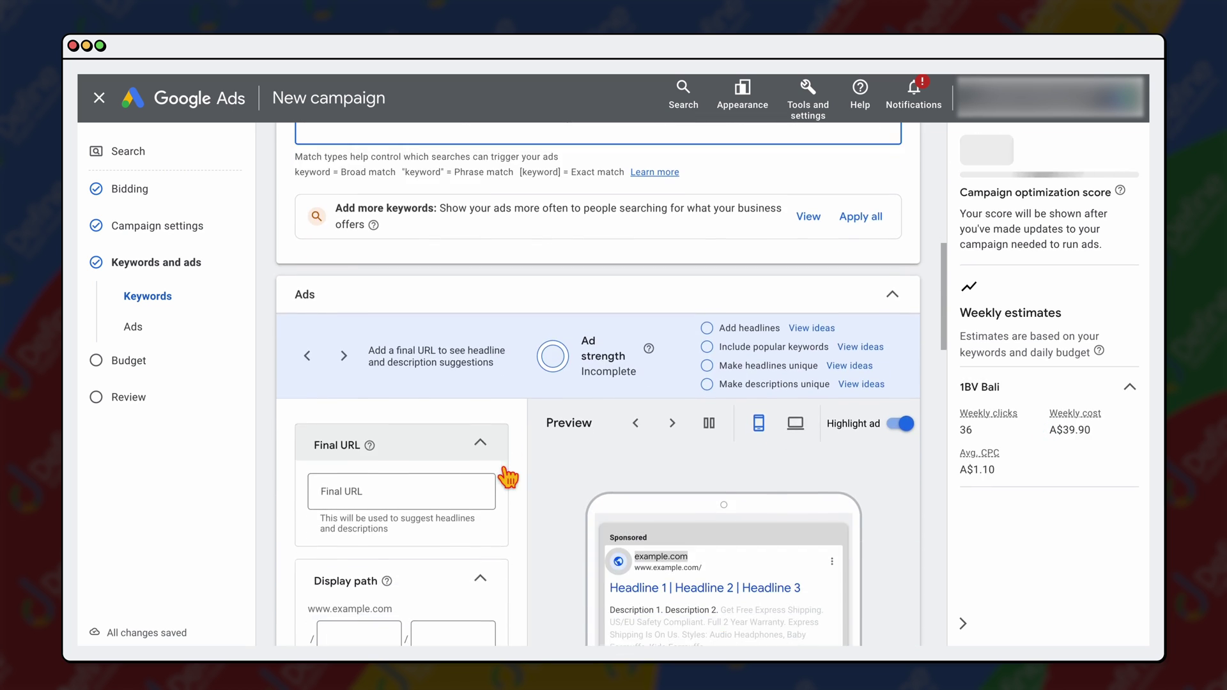
scroll(425, 493, "down", 1)
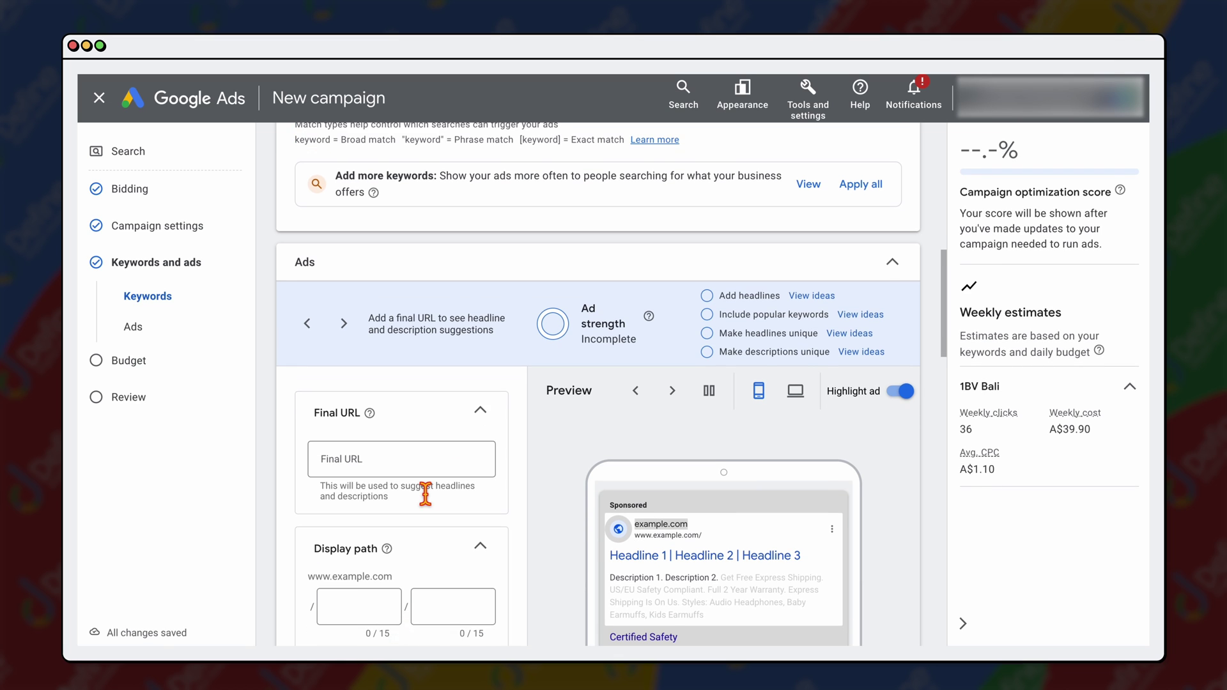
left_click(383, 437)
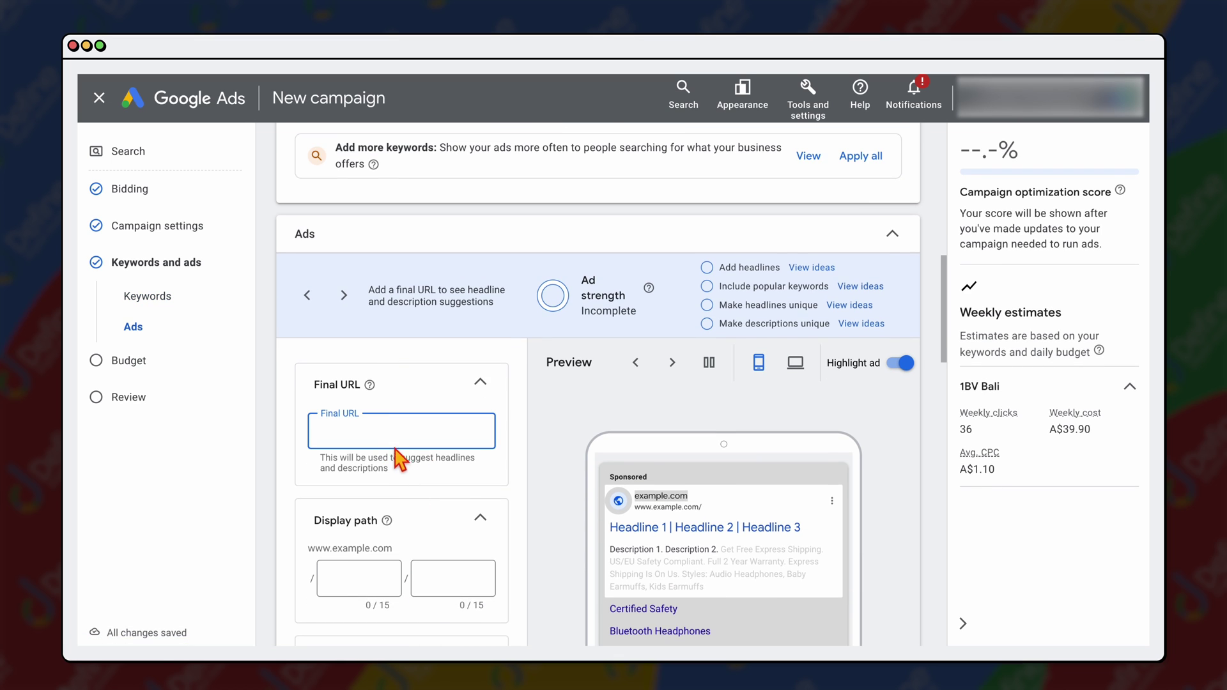
key("ctrl+v")
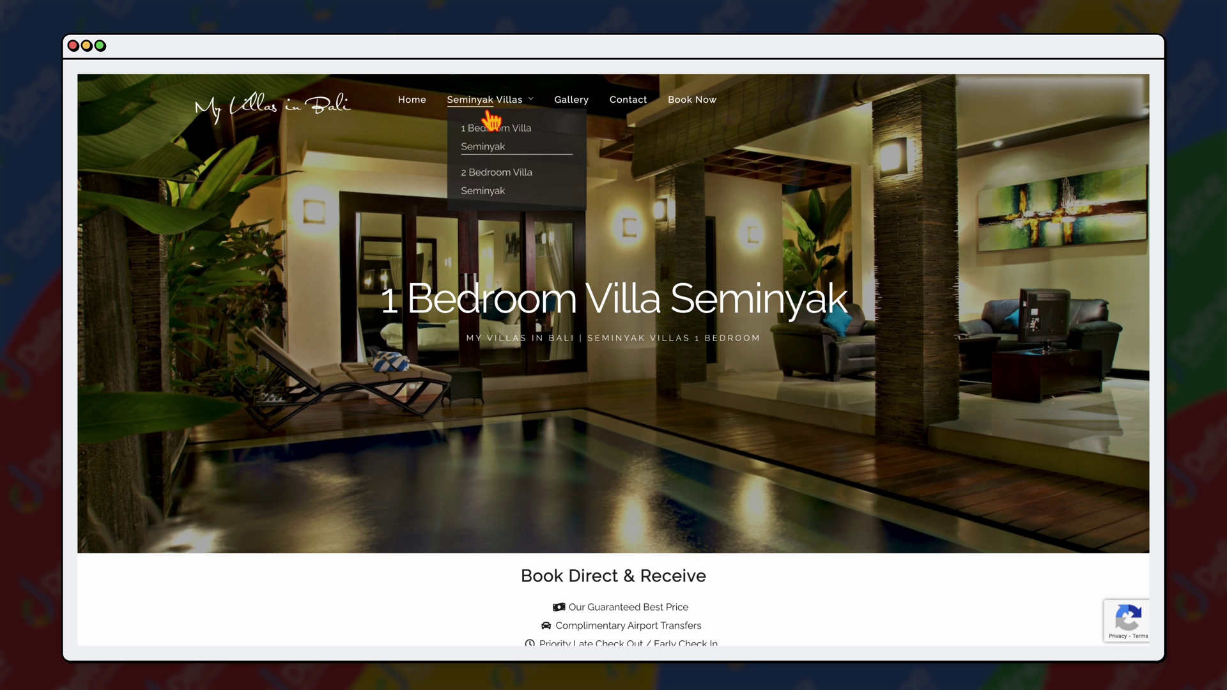
- Switch to the villa website and examine the landing page's direct-booking offers, description, amenities and photo gallery
scroll(576, 351, "down", 3)
scroll(576, 352, "down", 6)
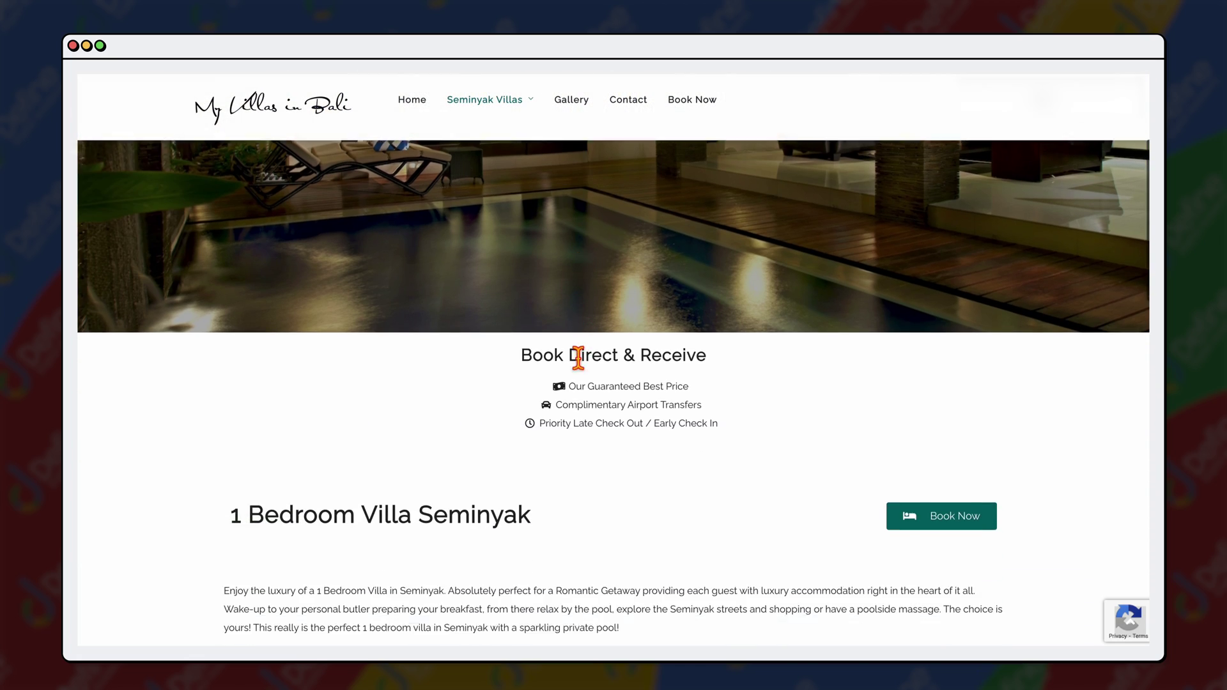
scroll(577, 358, "down", 6)
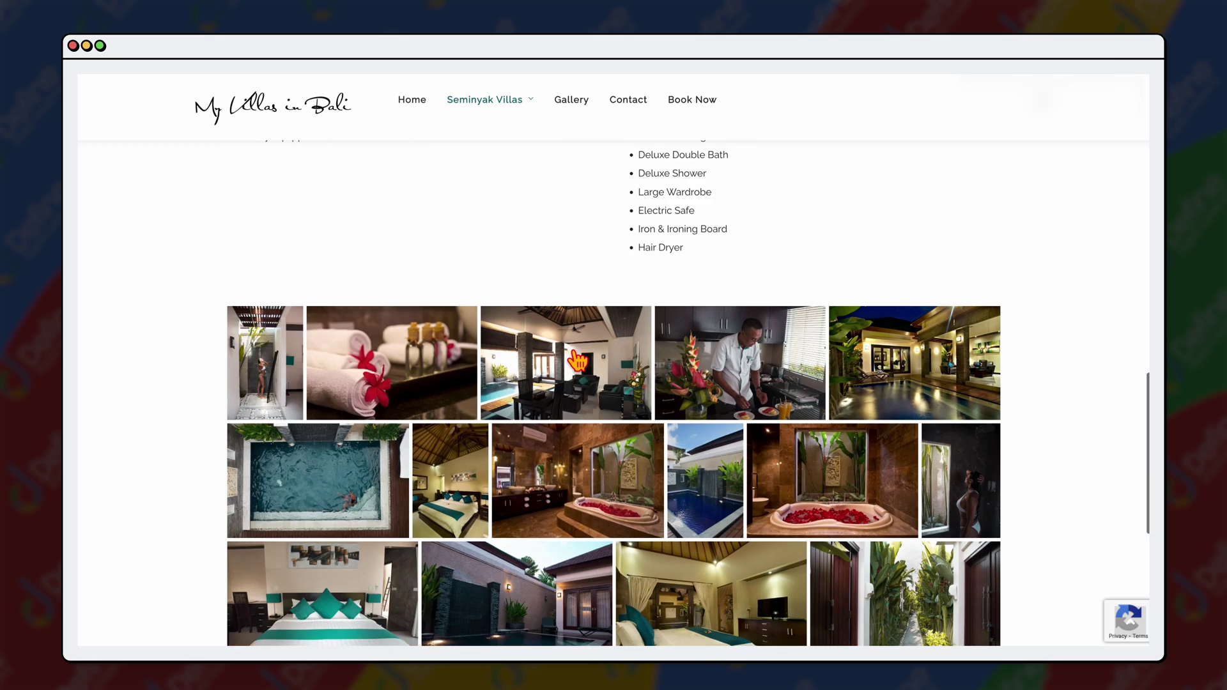
scroll(577, 358, "up", 6)
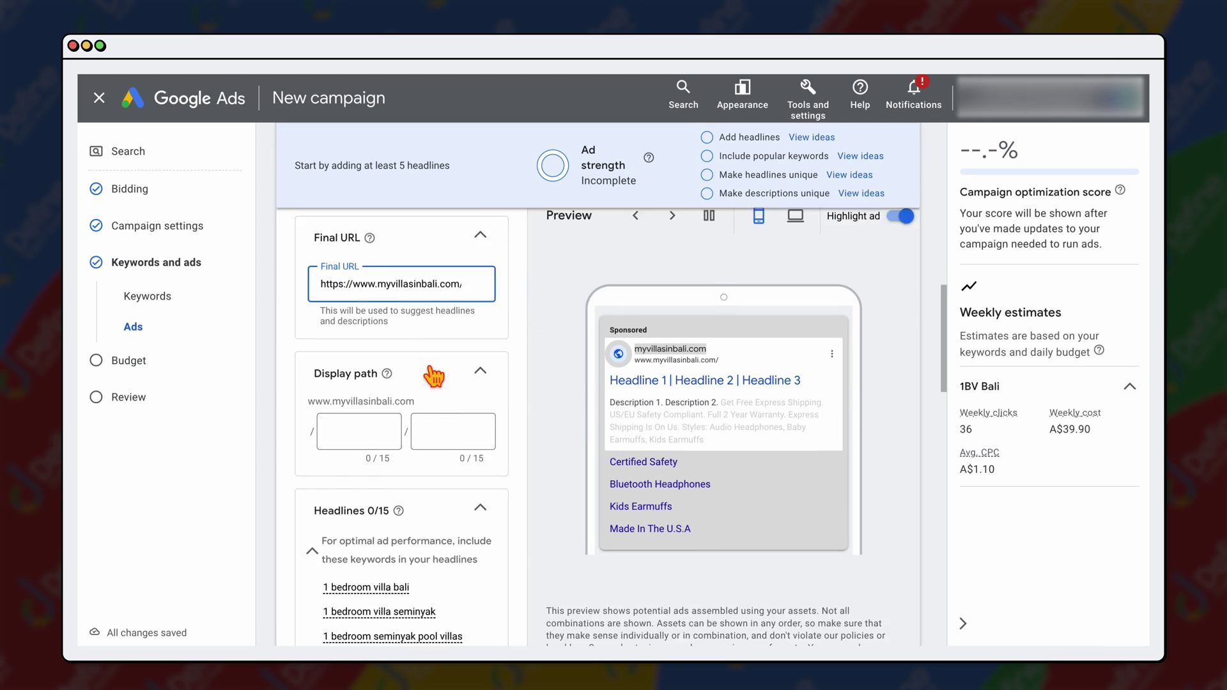
- Set the ad's display path to "1-Bedroom" in the first part and "Villas" in the second
scroll(506, 373, "down", 1)
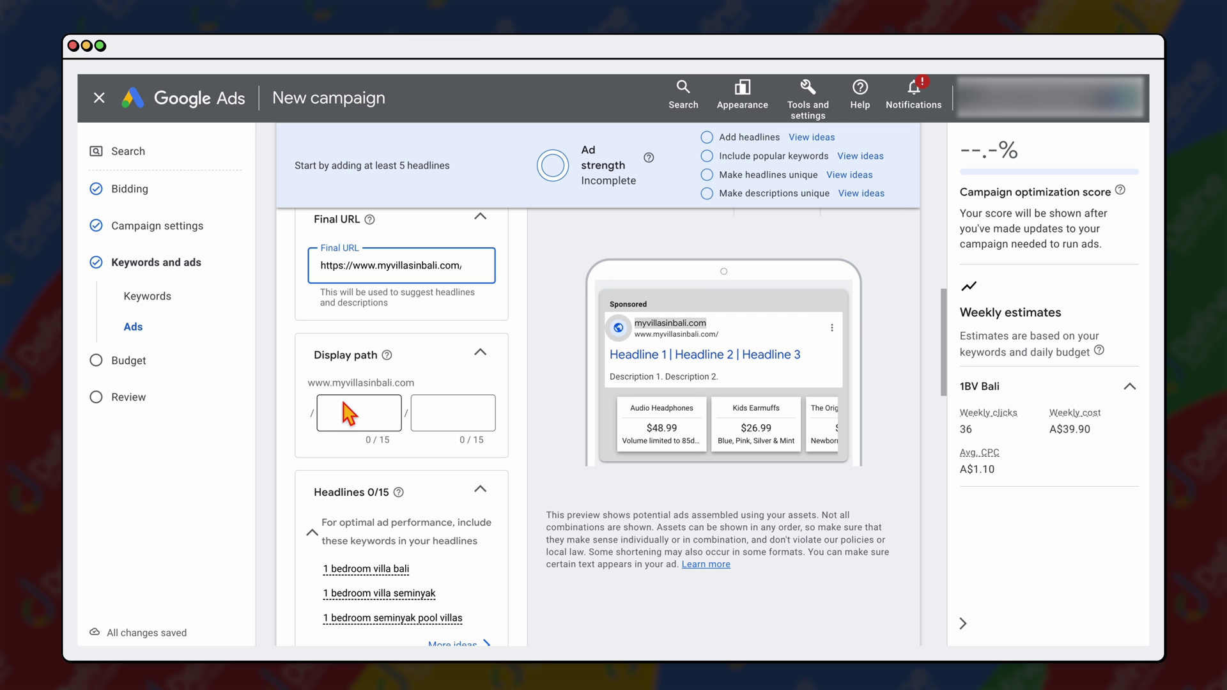
left_click(350, 417)
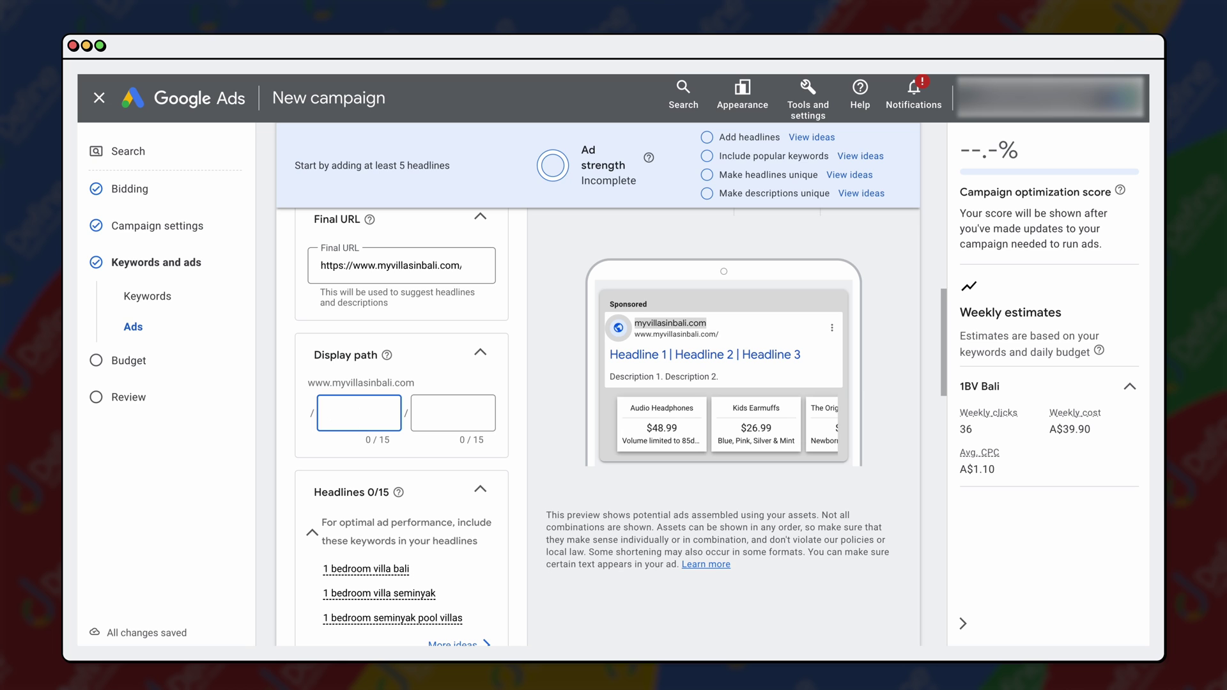
type("1-Bedroom")
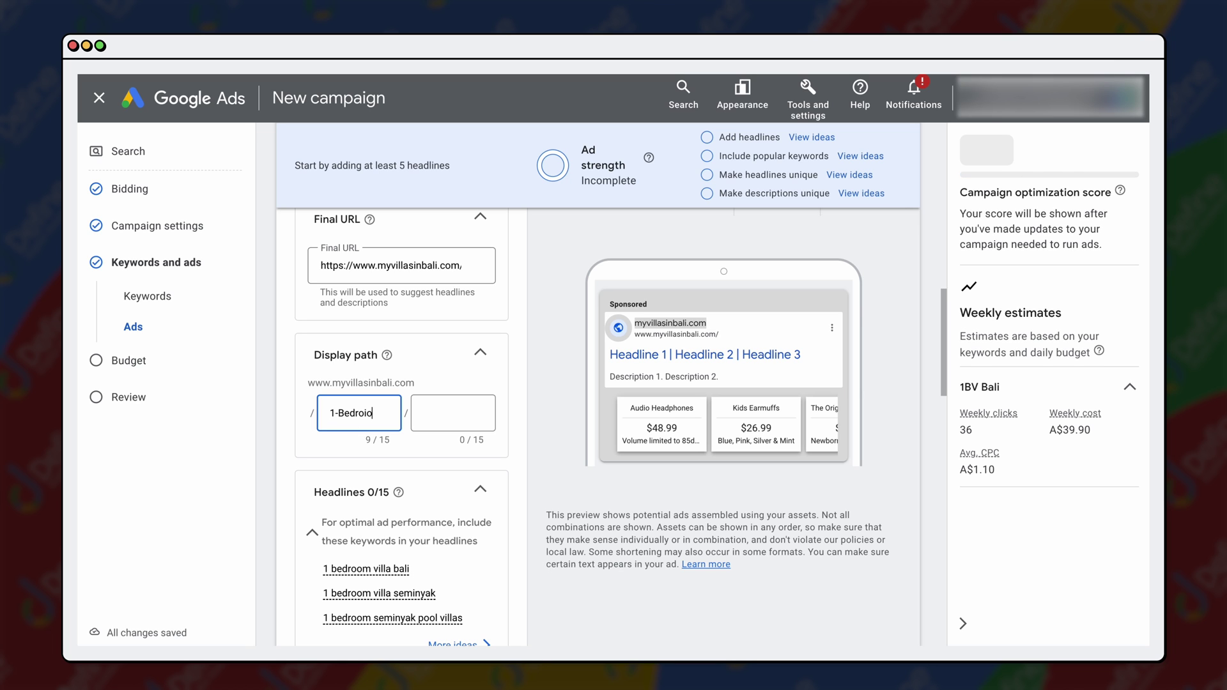
key("Tab")
type("Villas")
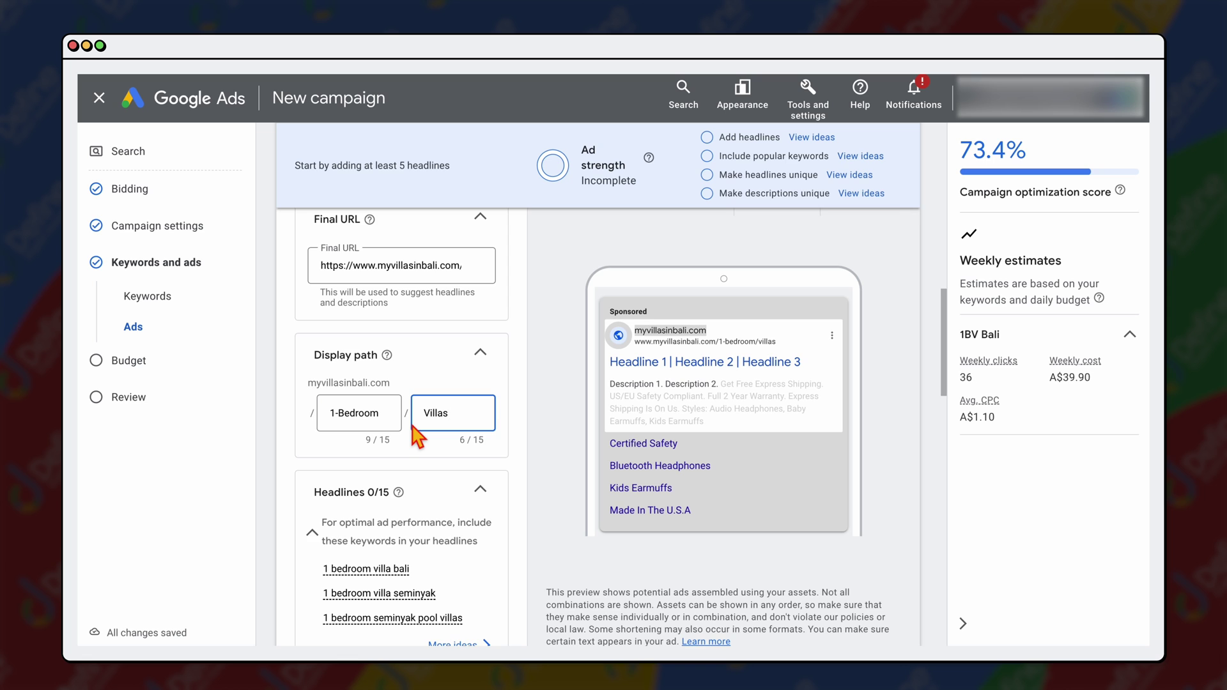
- Examine the ad's headline section, including the suggested keywords, the required headline fields and the fields below them
scroll(419, 439, "down", 5)
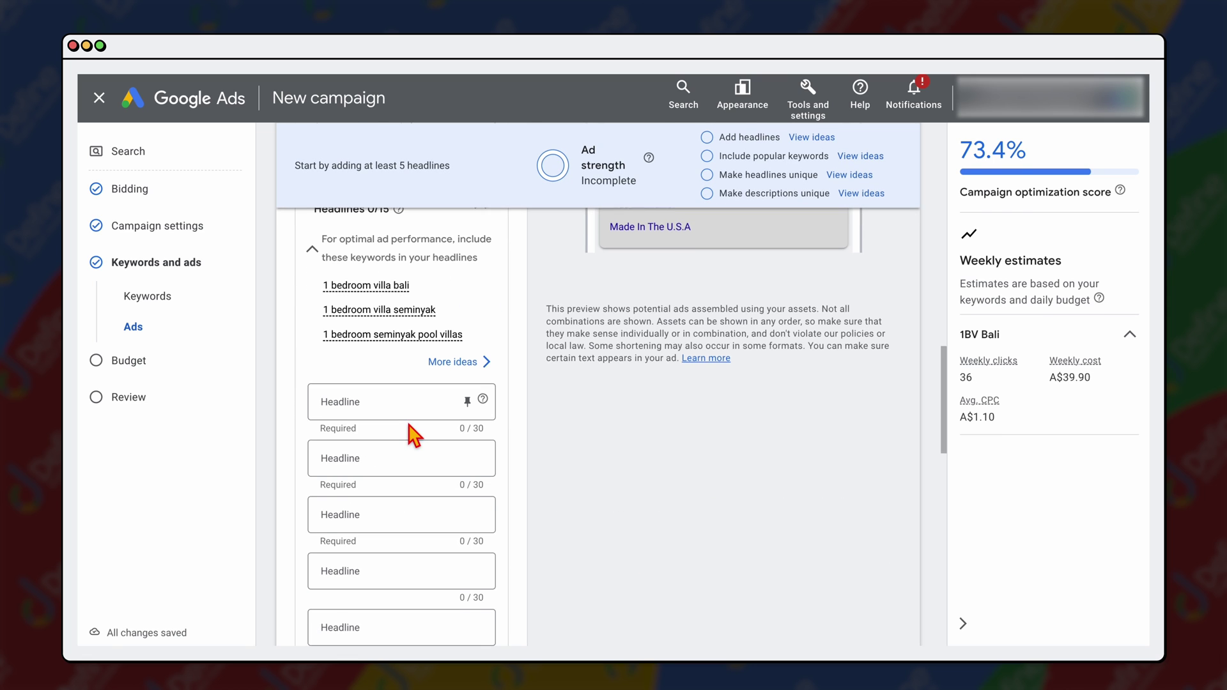
scroll(414, 436, "down", 5)
scroll(414, 436, "down", 3)
scroll(414, 436, "up", 10)
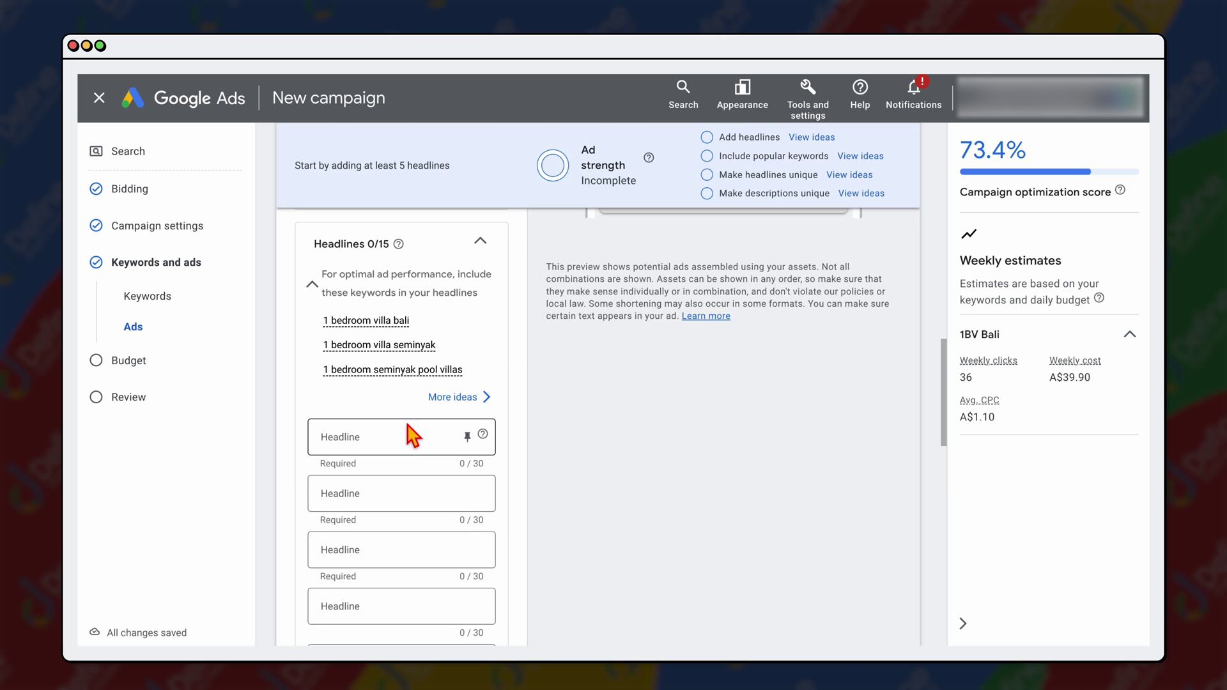
scroll(688, 430, "down", 1)
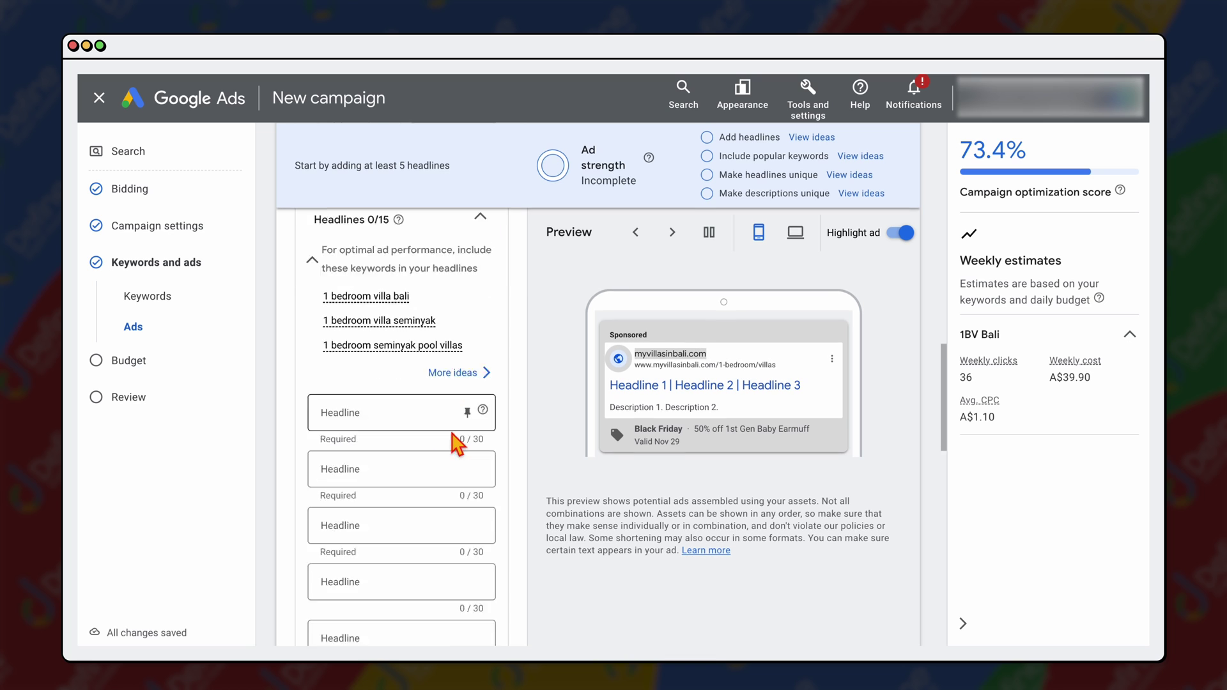
scroll(453, 437, "down", 1)
scroll(473, 454, "down", 2)
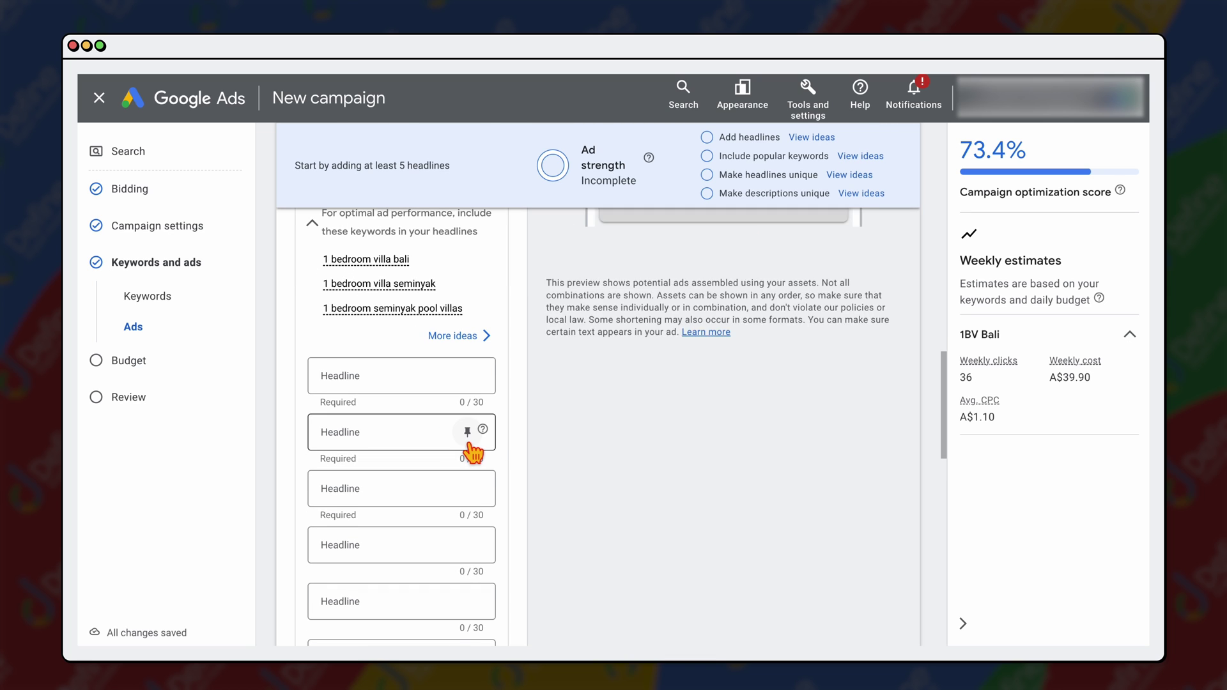
scroll(469, 453, "up", 3)
scroll(473, 441, "down", 5)
scroll(471, 454, "up", 3)
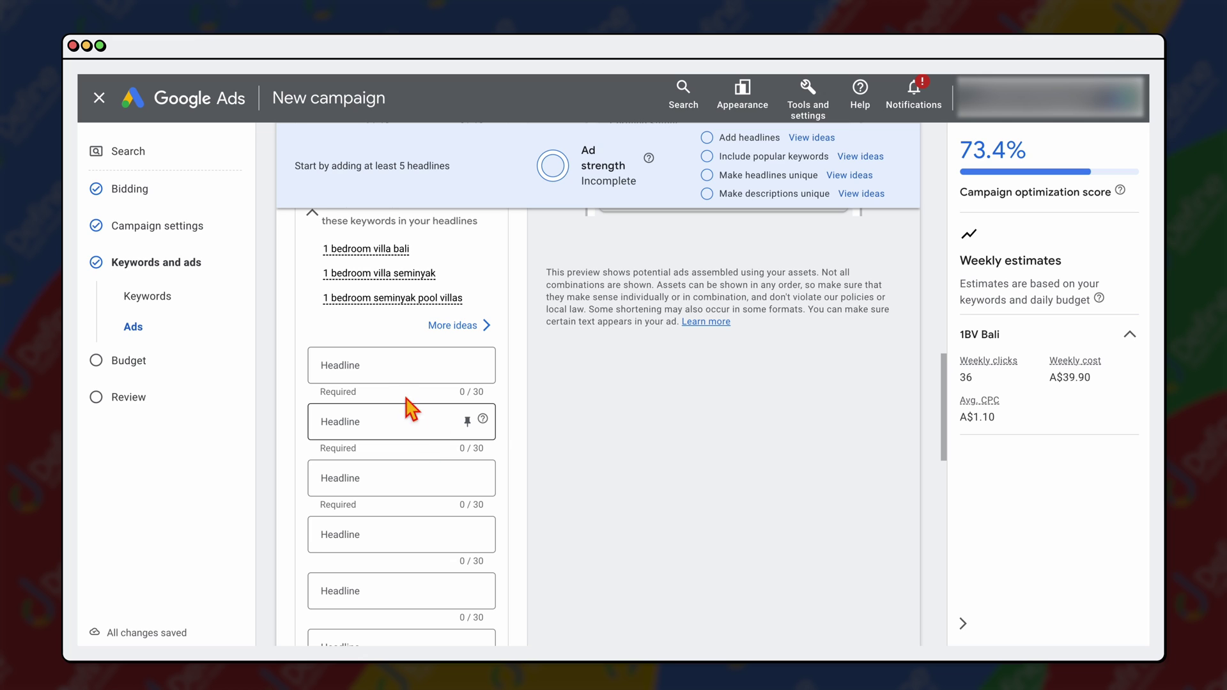
- Fill the first four headlines with the suggestions "1 Bedroom Villa Seminyak", "The Perfect 1 Bedroom Villa", "My Villas in Bali" and "1 Bedroom Villa"
left_click(378, 365)
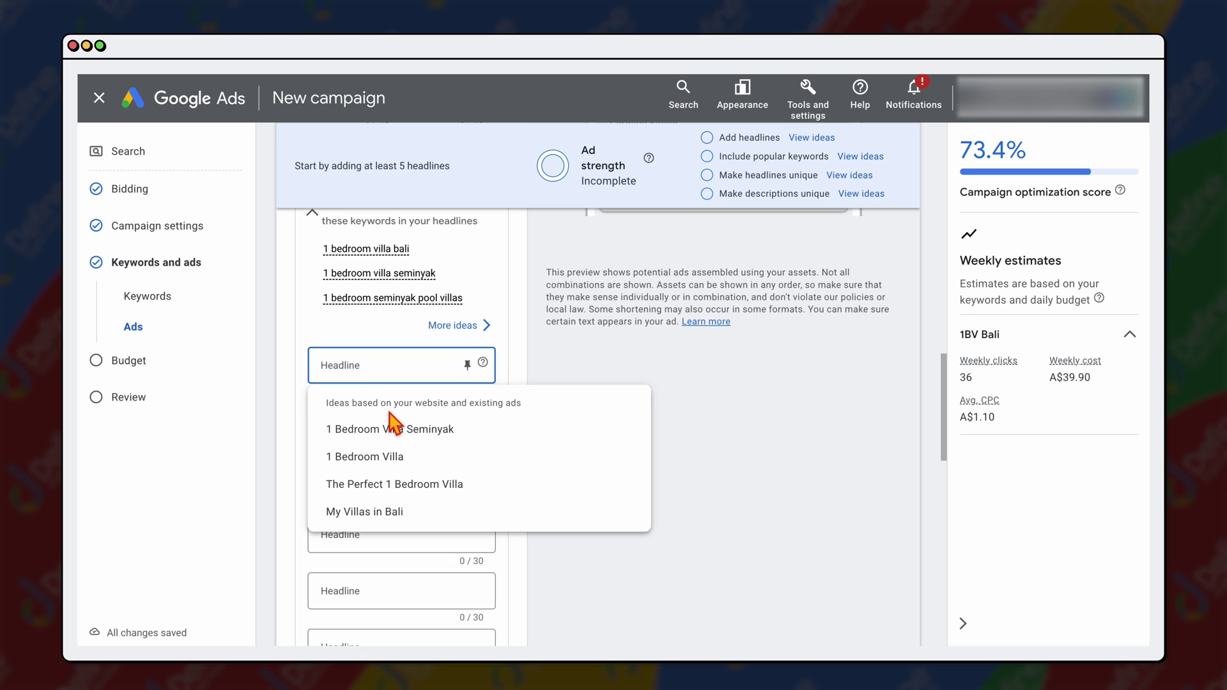
left_click(399, 428)
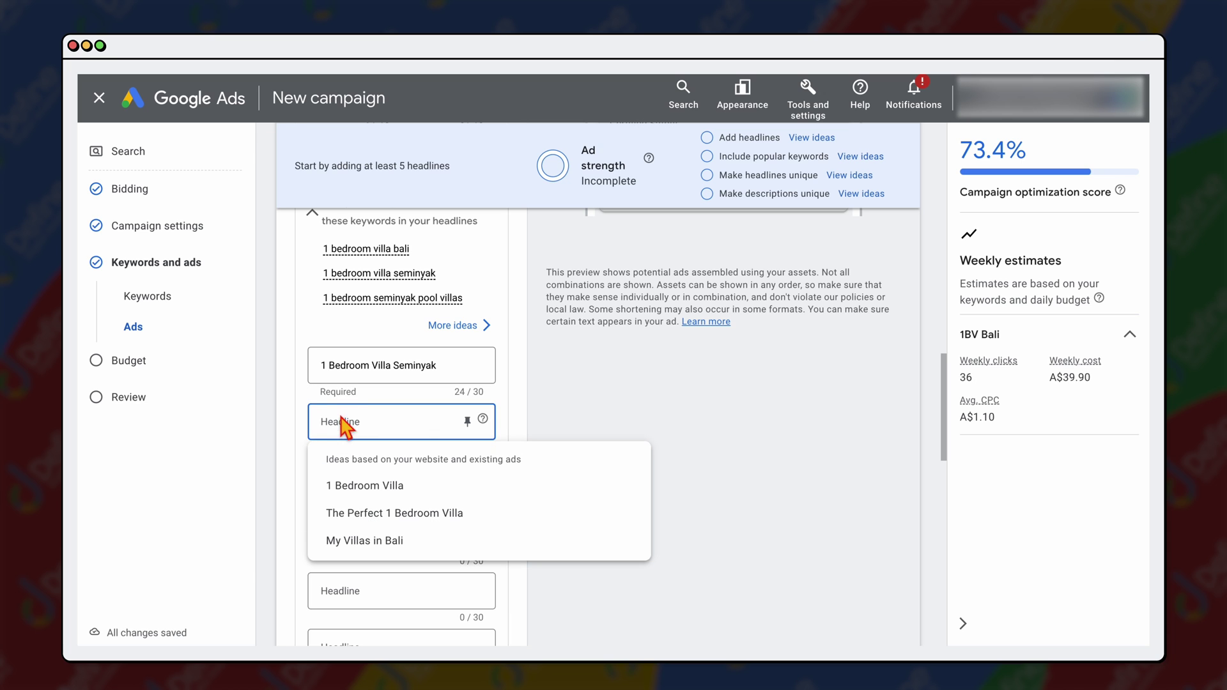
left_click(352, 511)
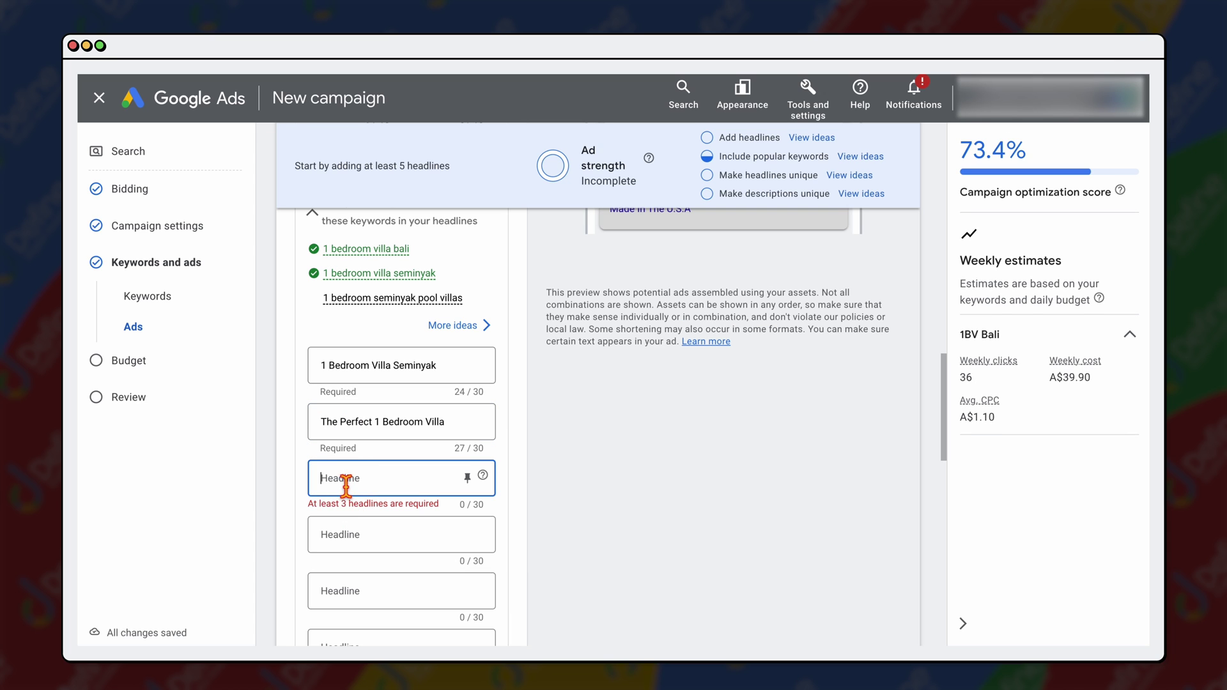
left_click(345, 479)
left_click(345, 569)
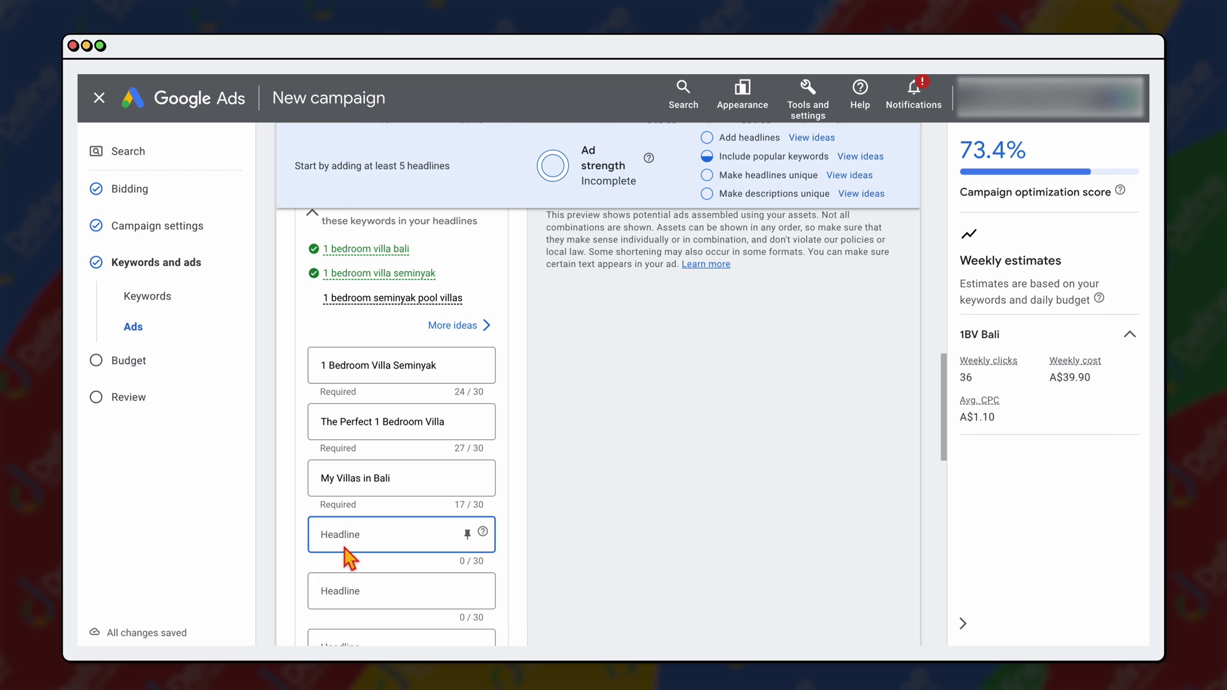
left_click(354, 595)
- Fill the two required descriptions with the suggestions "My Villas In Bali | Seminyak Villas 1 Bedroom" and "Seminyak Villas My Villas in Bali"
scroll(367, 595, "down", 5)
left_click(350, 546)
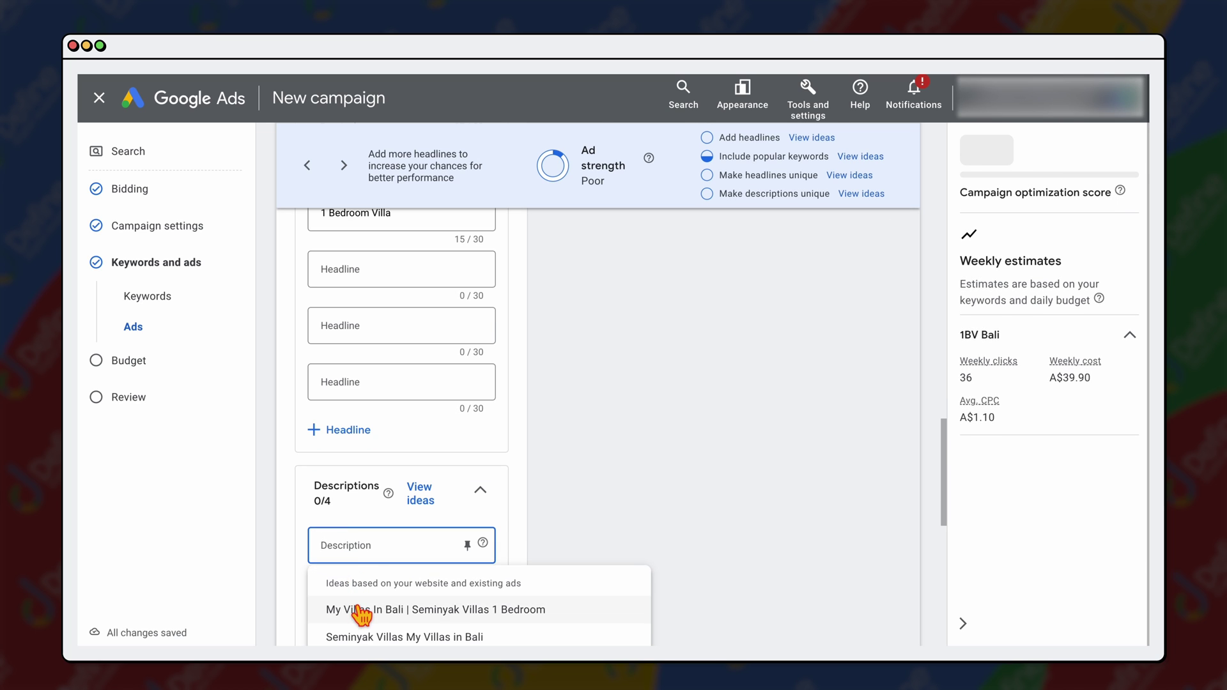
left_click(355, 609)
scroll(361, 601, "down", 1)
left_click(356, 531)
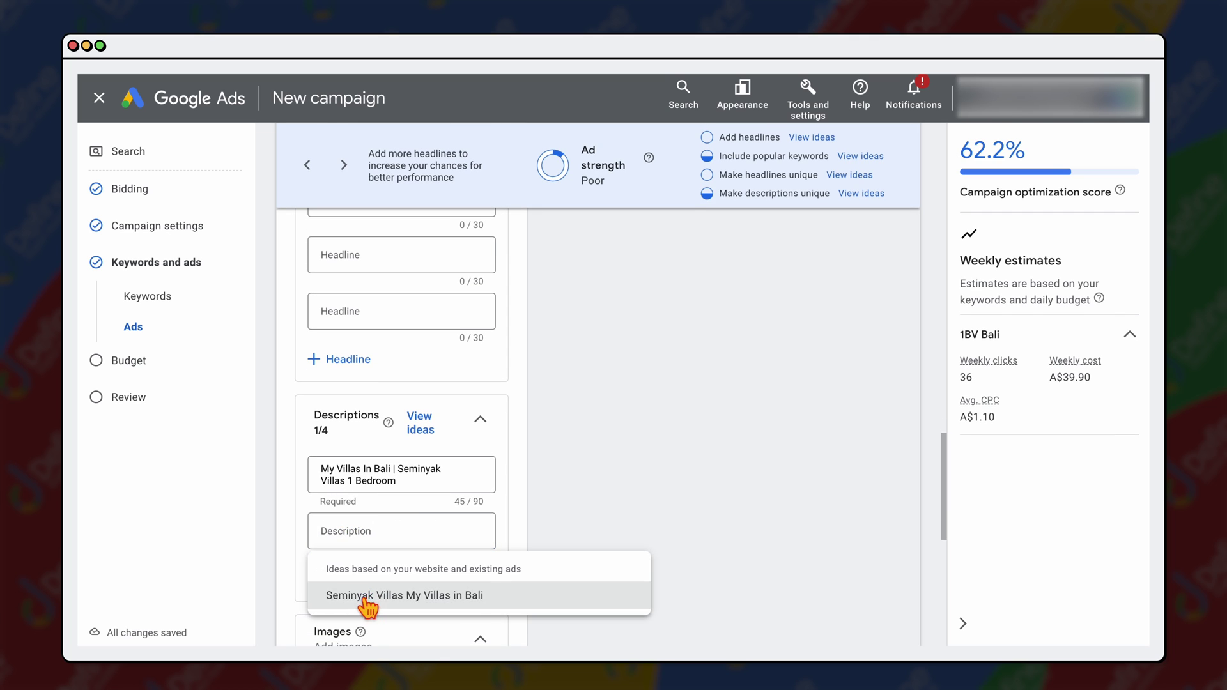
left_click(369, 596)
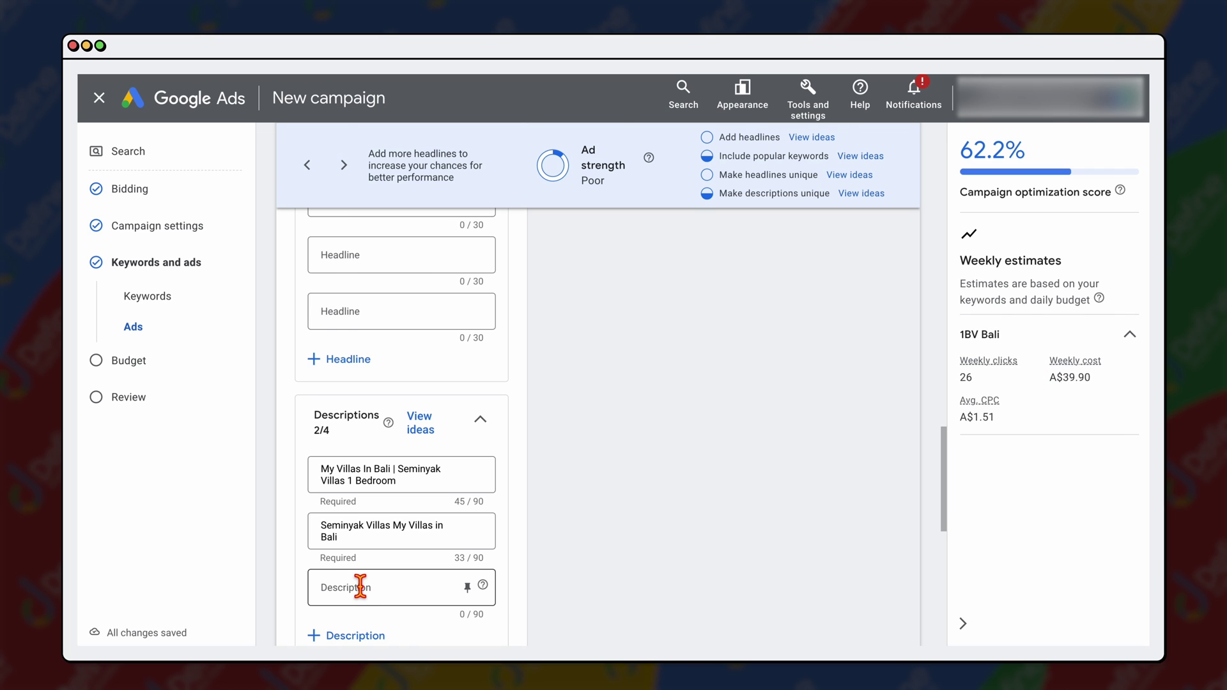
- Enter "Direct Booking Guarantee" and "40% Sale on Now" as the fifth and sixth headlines of the ad
scroll(360, 586, "up", 3)
left_click(348, 424)
type("Direct Booking Guarantee")
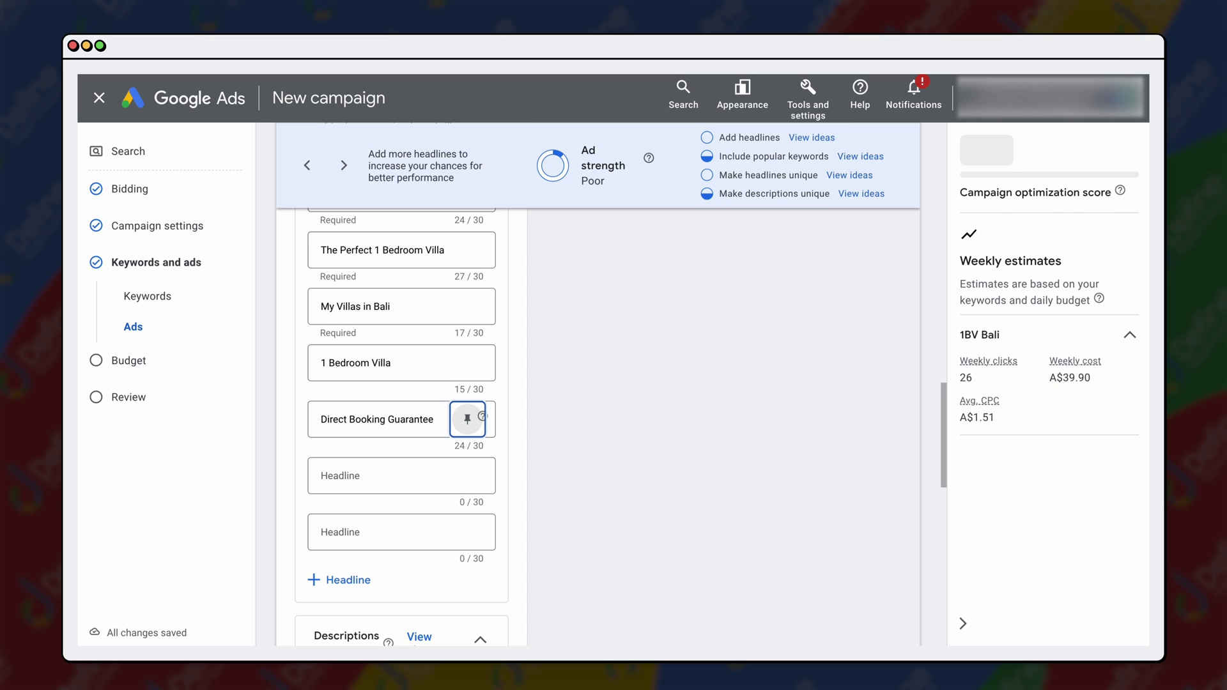
scroll(364, 488, "down", 1)
scroll(361, 489, "down", 1)
left_click(377, 384)
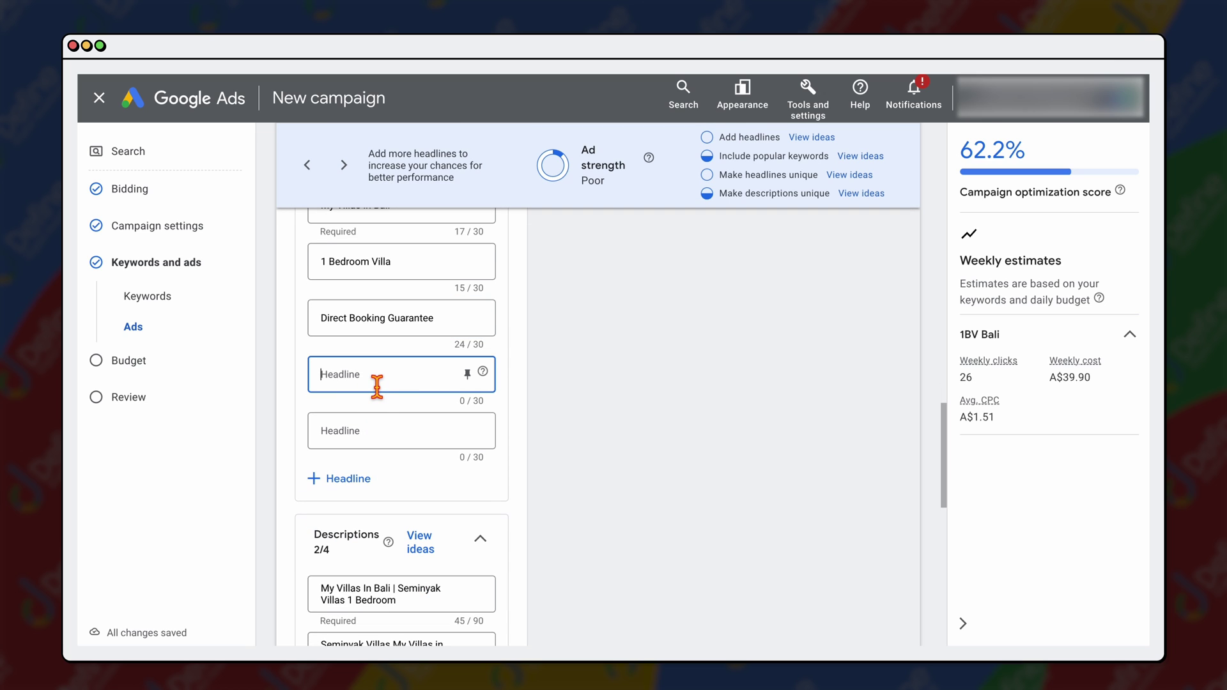
type("40% Sale on NOw")
key("shift+Left")
key("shift+Left")
key("BackSpace")
type("ow")
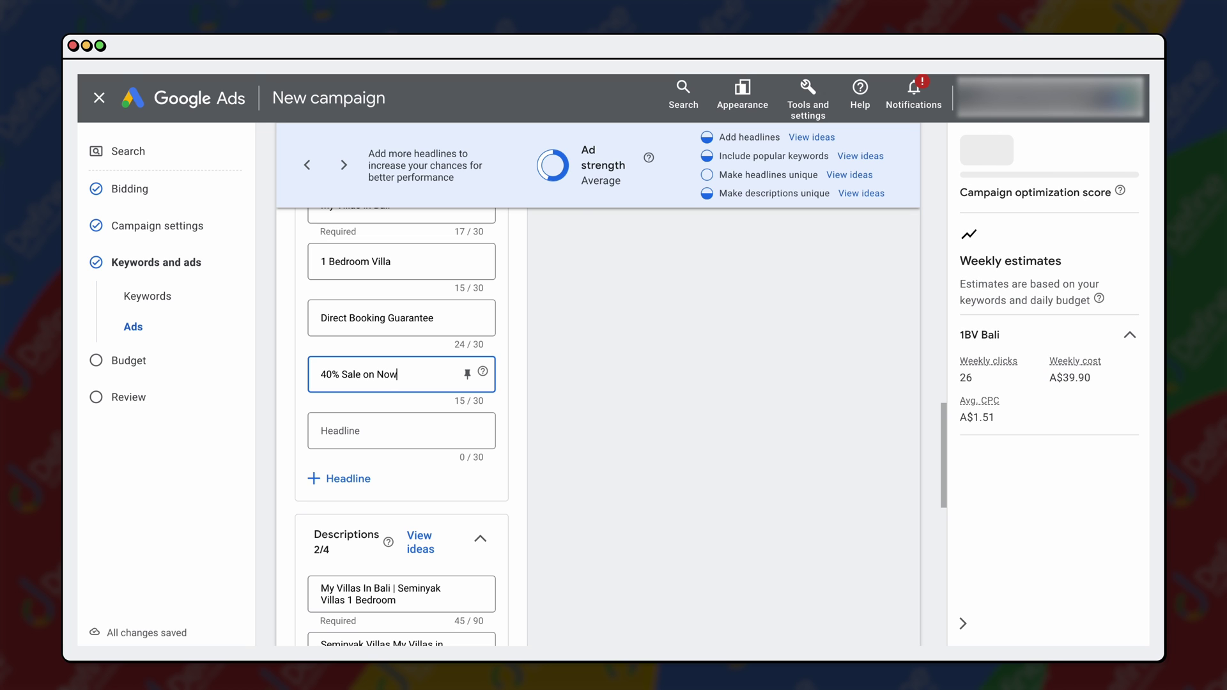
- Look through several mobile preview variations of the ad to check how its headlines and descriptions combine
scroll(818, 377, "up", 10)
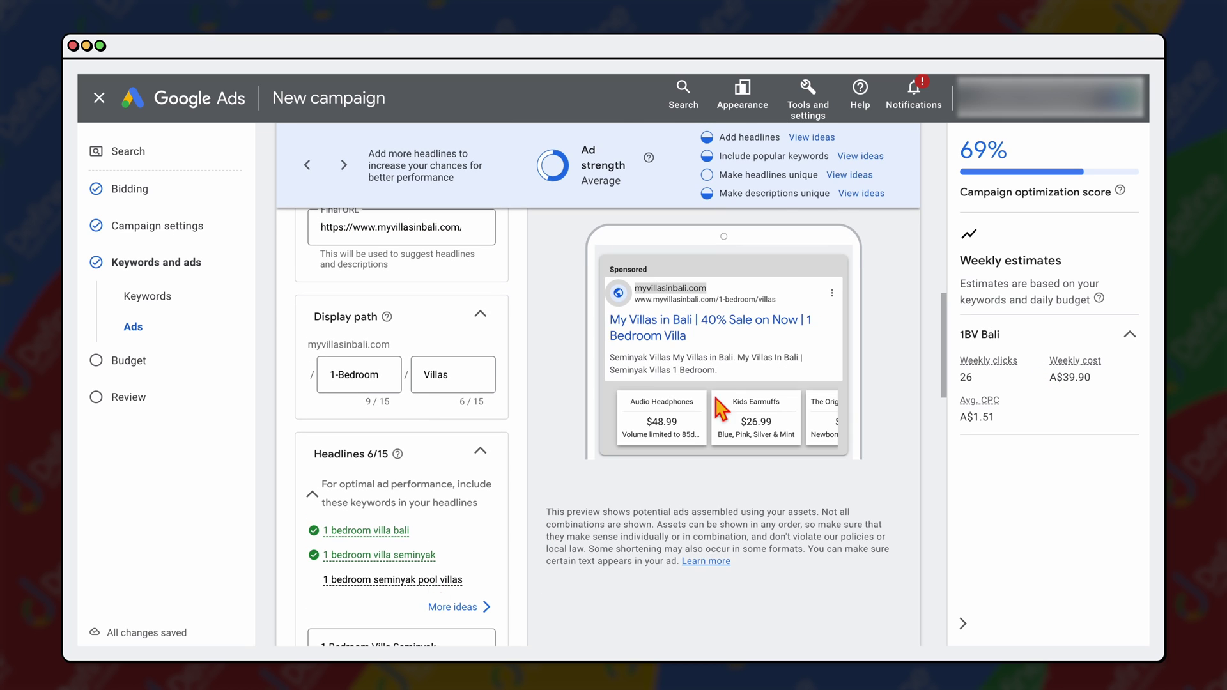
scroll(722, 405, "up", 2)
scroll(723, 401, "up", 1)
left_click(675, 345)
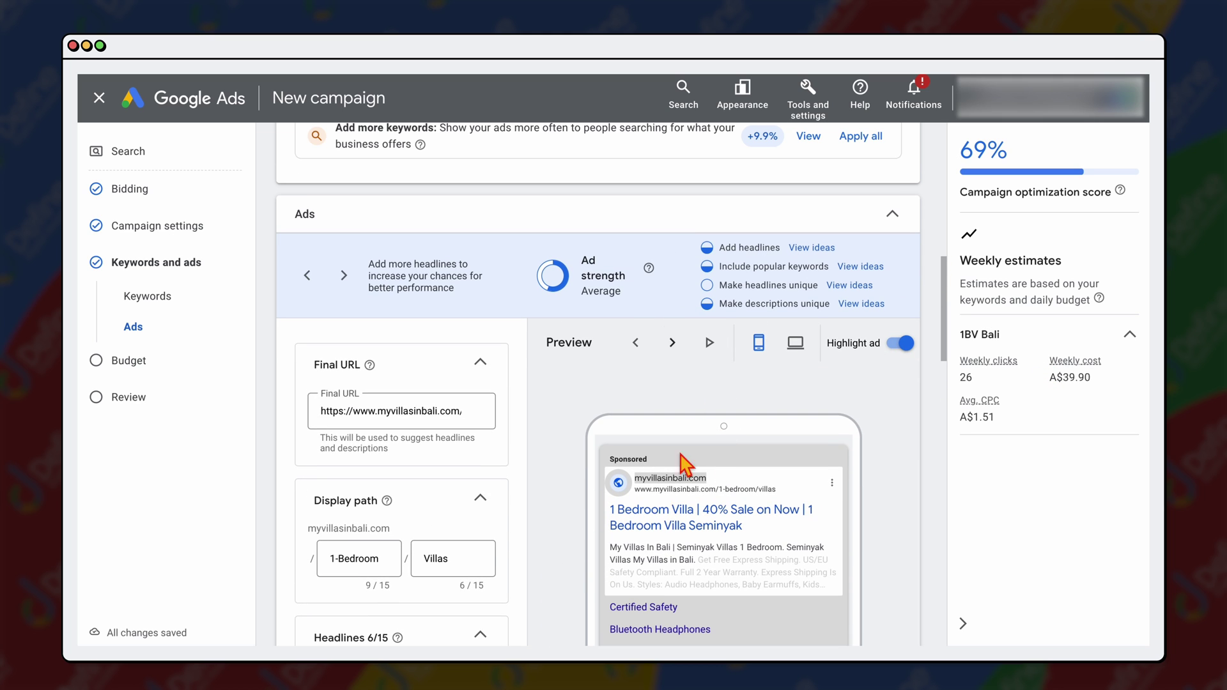
left_click(672, 344)
left_click(671, 343)
scroll(489, 482, "down", 10)
scroll(495, 481, "up", 7)
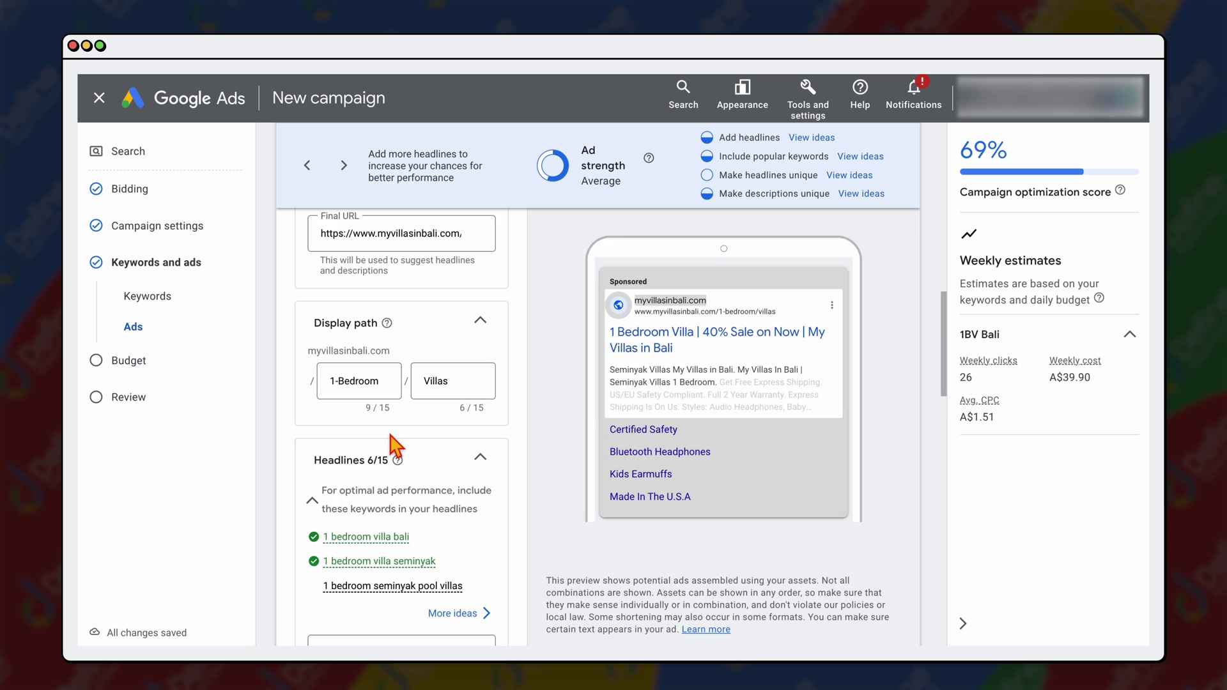
- Proceed from the ad to the budget, set a custom average daily budget of A$10 and continue
scroll(394, 444, "down", 3)
scroll(394, 444, "down", 20)
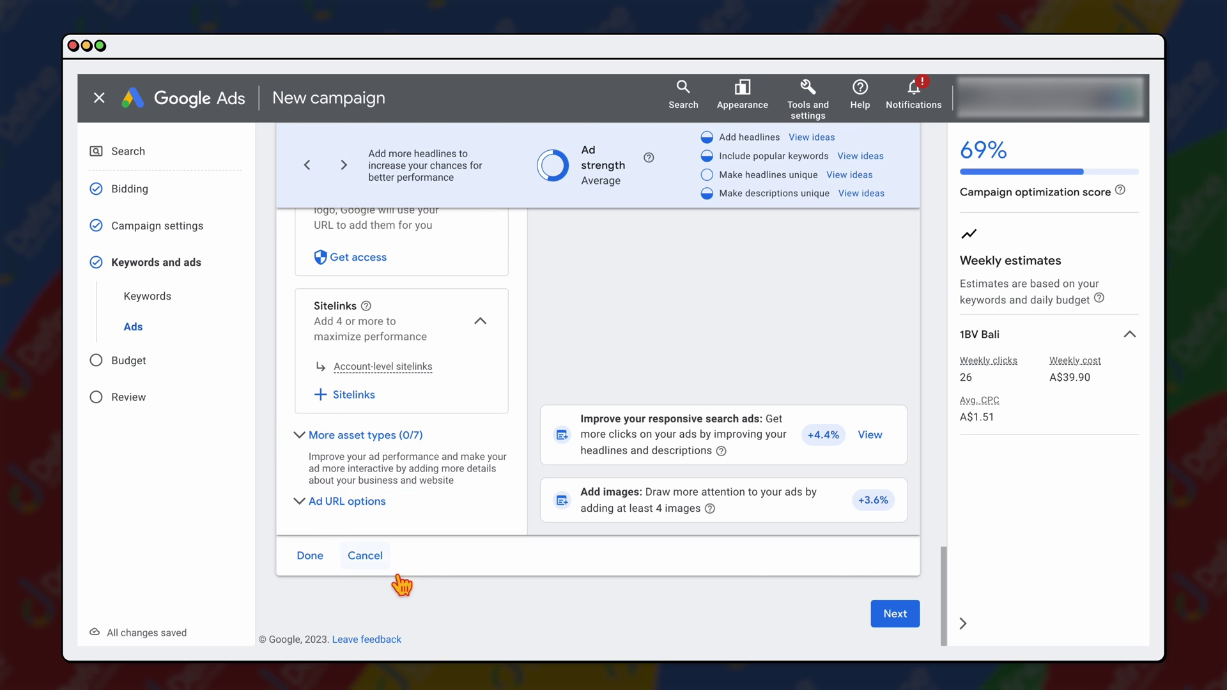
left_click(895, 614)
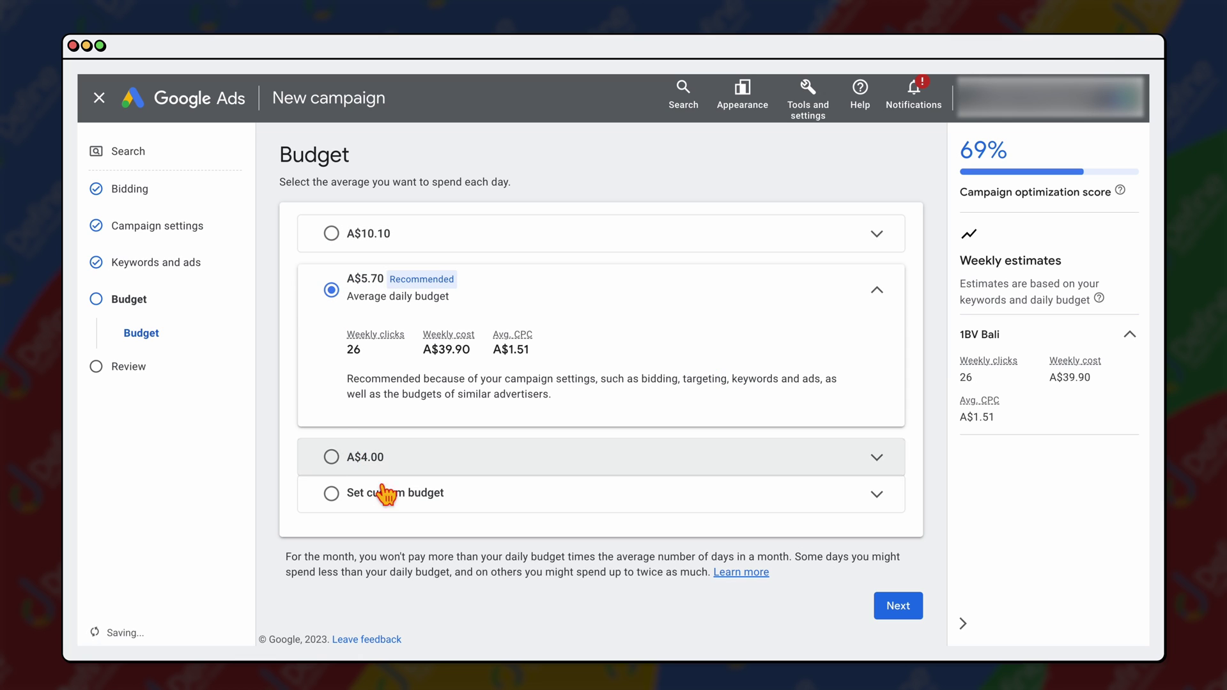
left_click(424, 503)
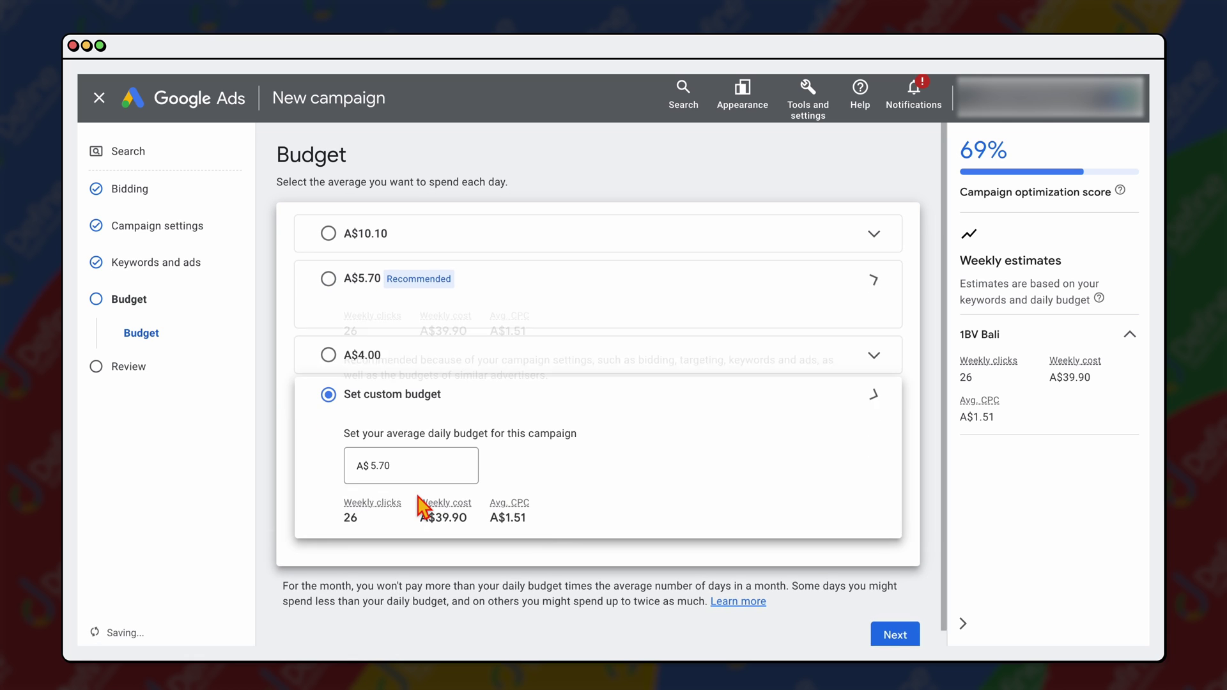
double_click(381, 426)
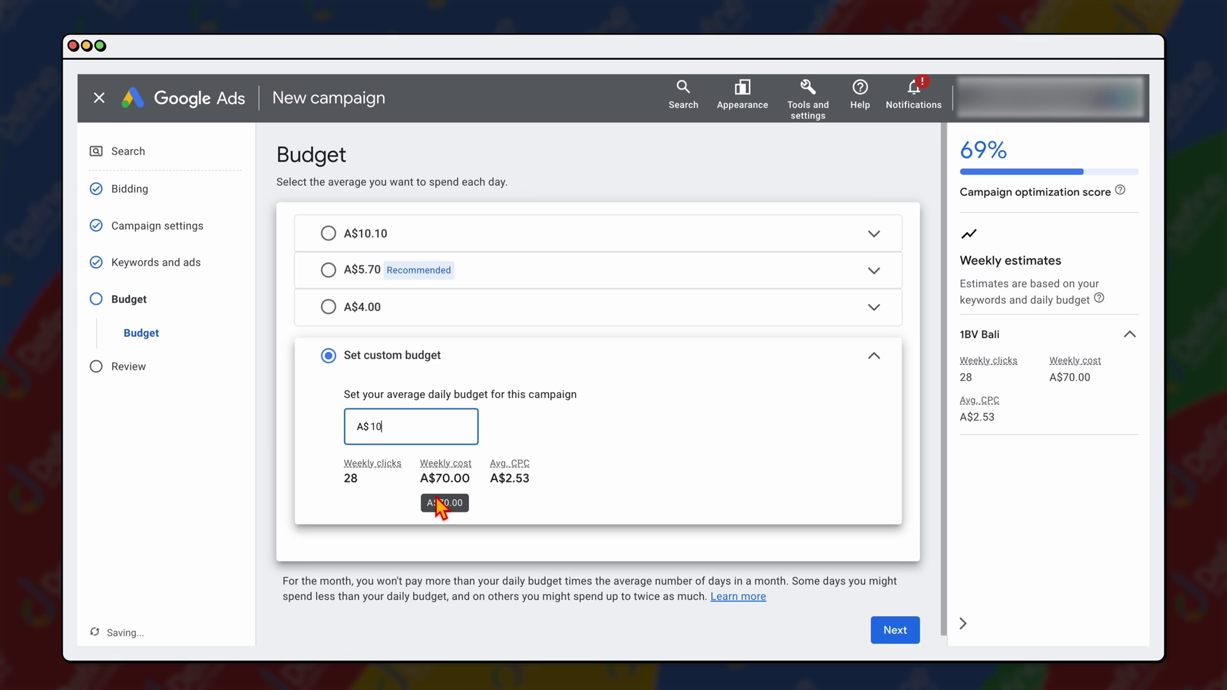
left_click(916, 639)
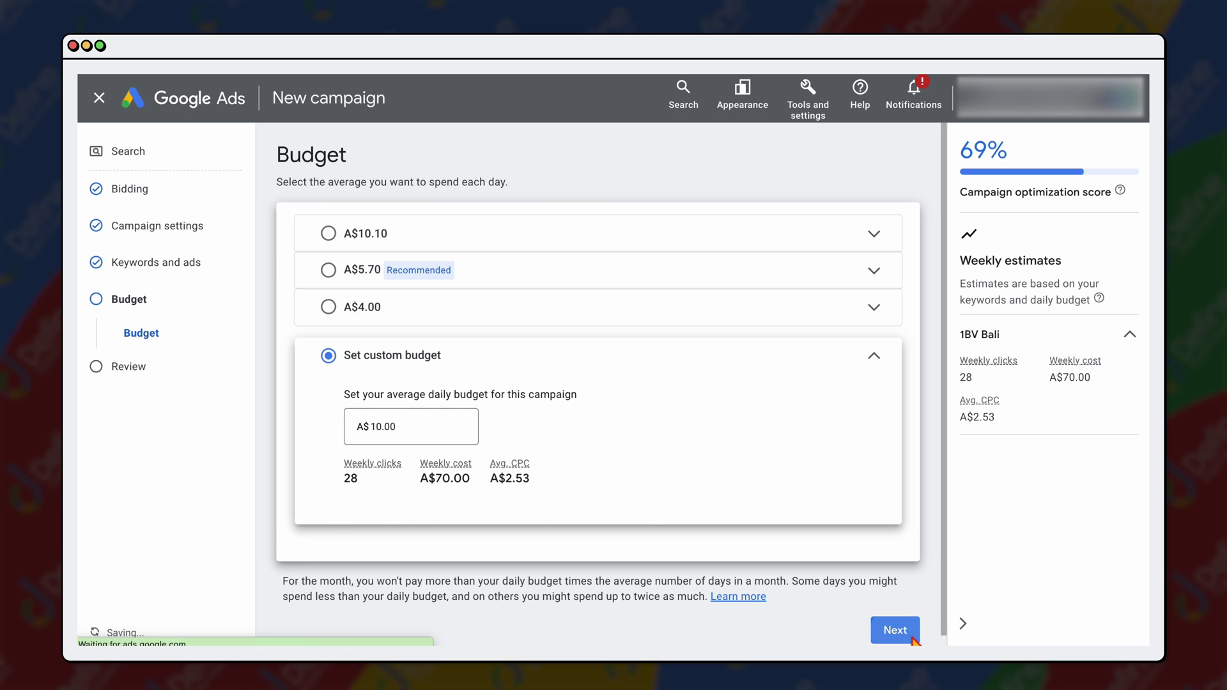